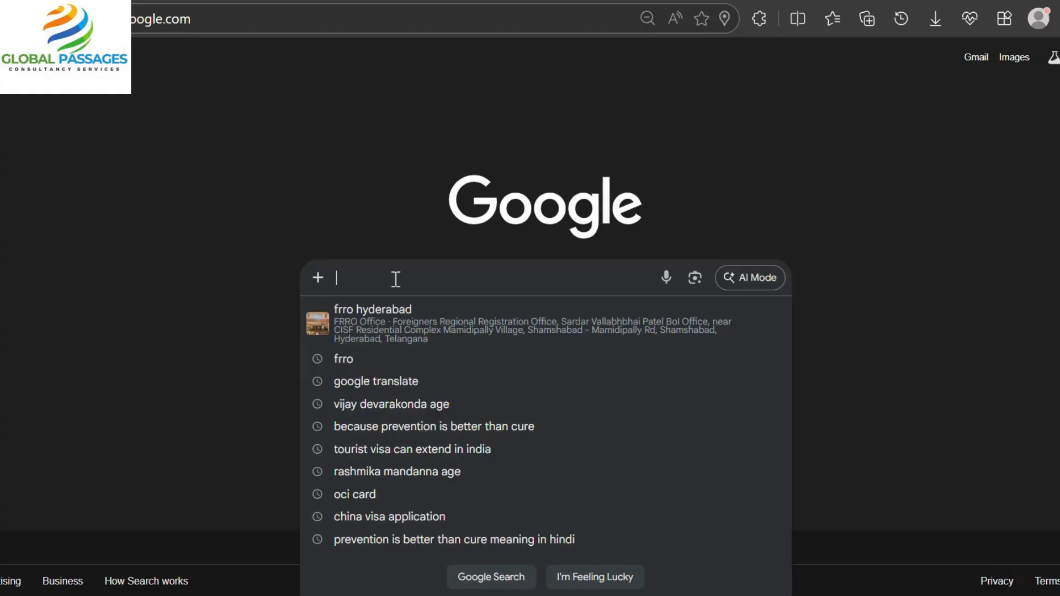
# Step: Search Google for Frro and open the e-FRRO Home site
pyautogui.write('Frro')
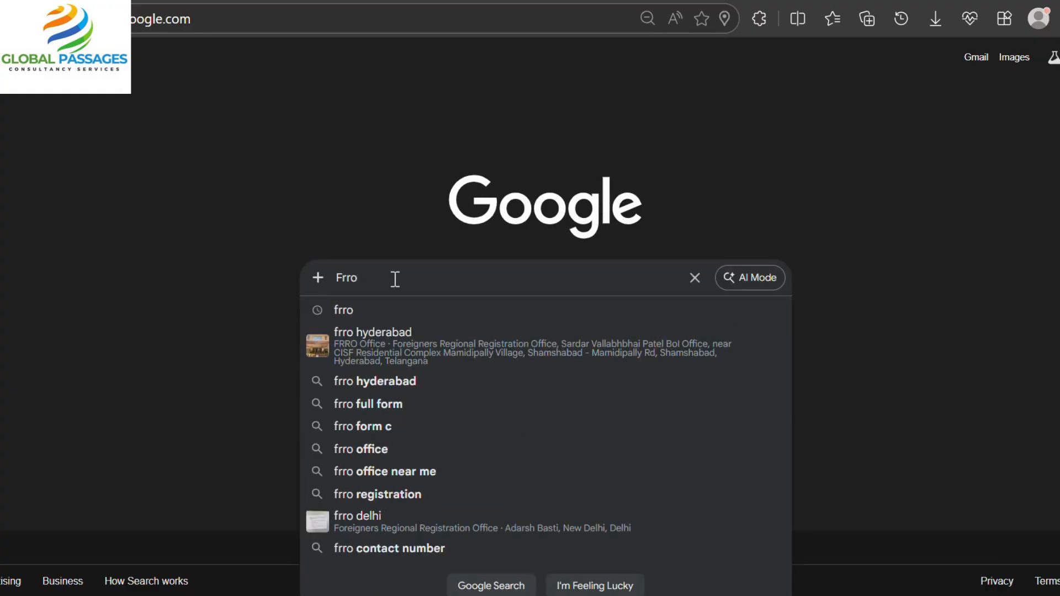
pyautogui.press('Return')
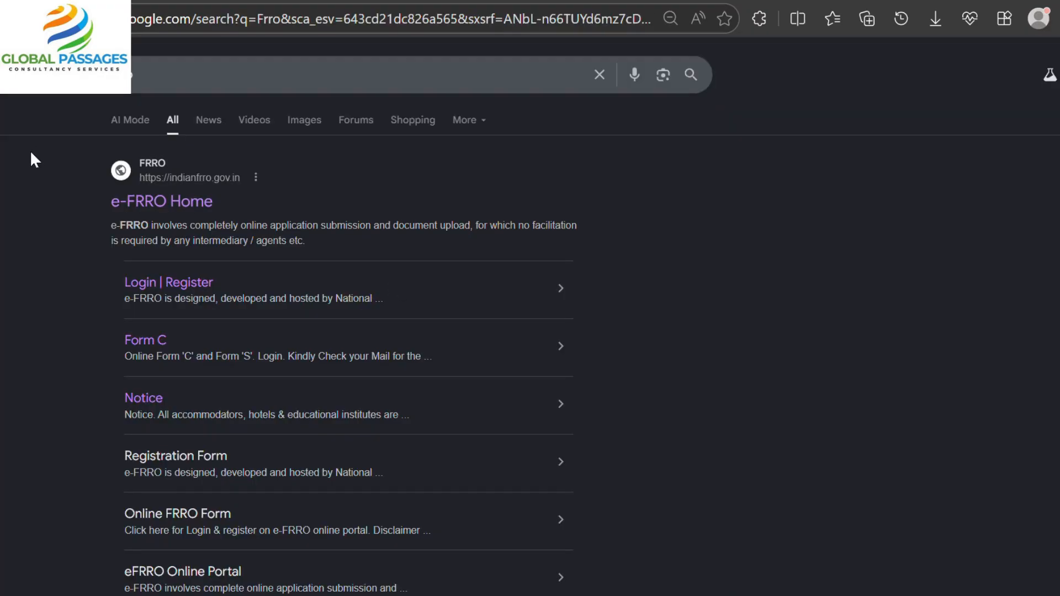
pyautogui.click(166, 202)
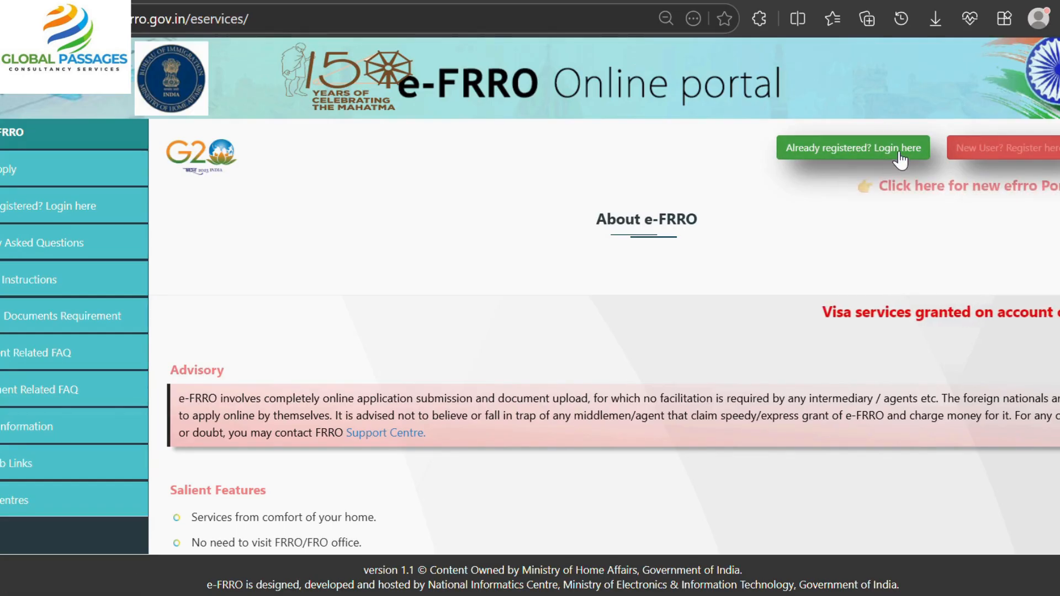
# Step: Look at the new-user registration form, dismissing its notice, and leave the form without filling it in
pyautogui.click(1032, 147)
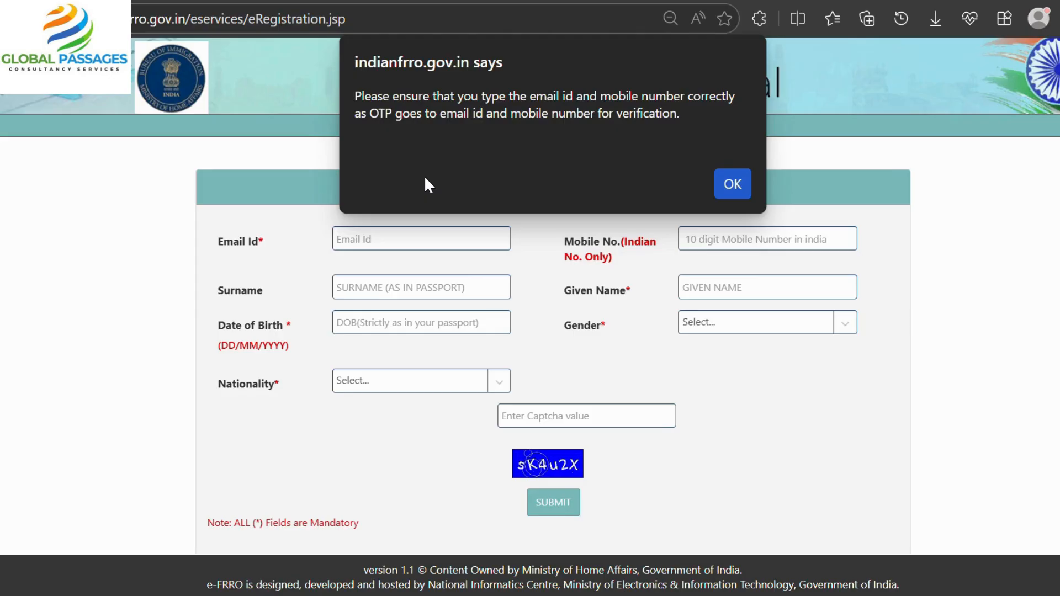
pyautogui.click(732, 185)
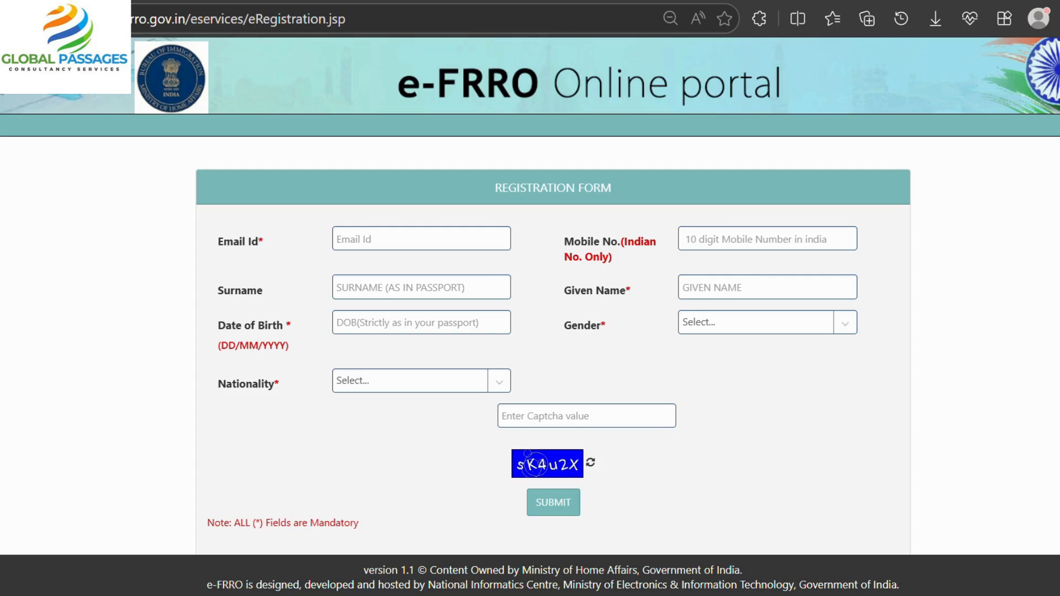
pyautogui.click(1056, 125)
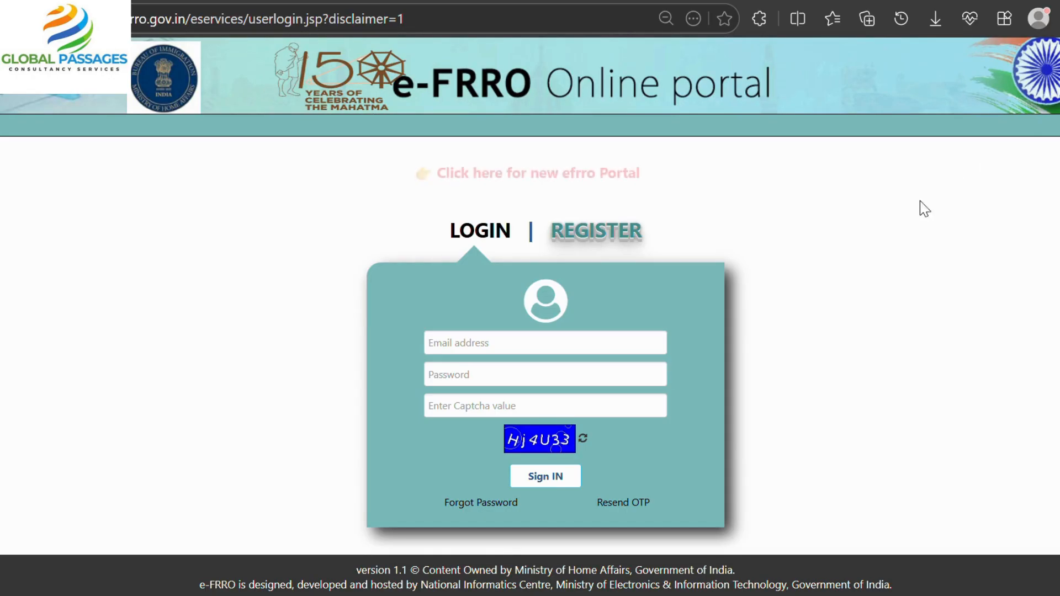
# Step: Sign in to the e-FRRO portal with the account's e-mail address, password and the displayed captcha
pyautogui.click(497, 346)
pyautogui.click(545, 140)
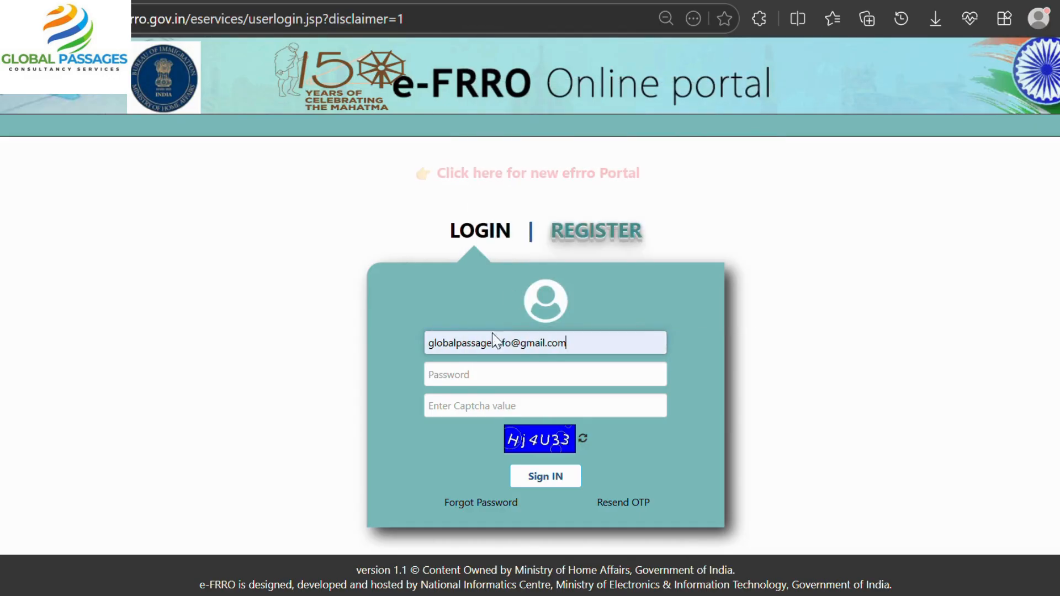
pyautogui.click(479, 376)
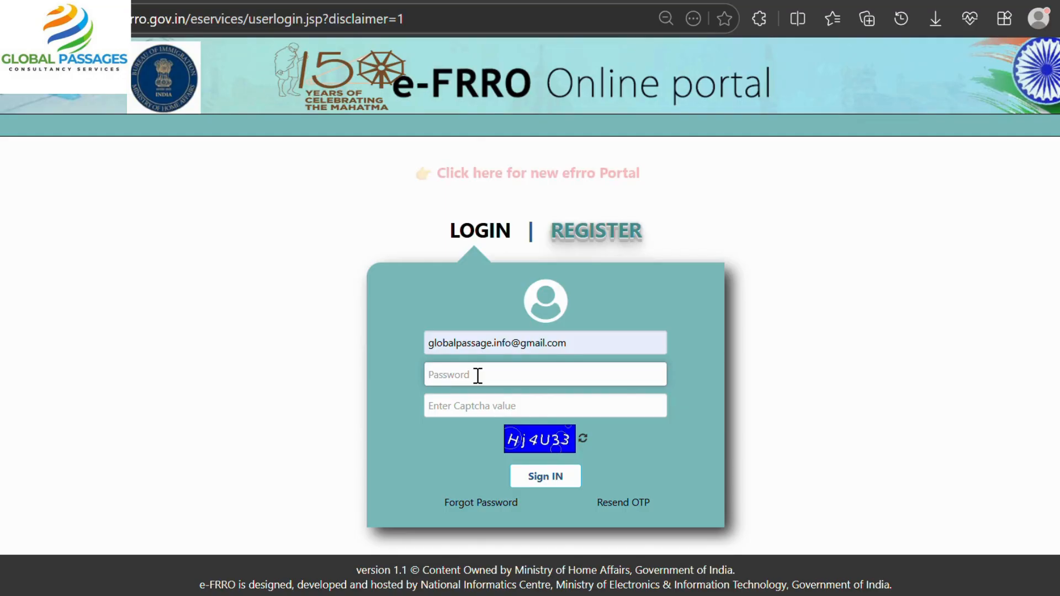
pyautogui.write('*************')
pyautogui.click(486, 401)
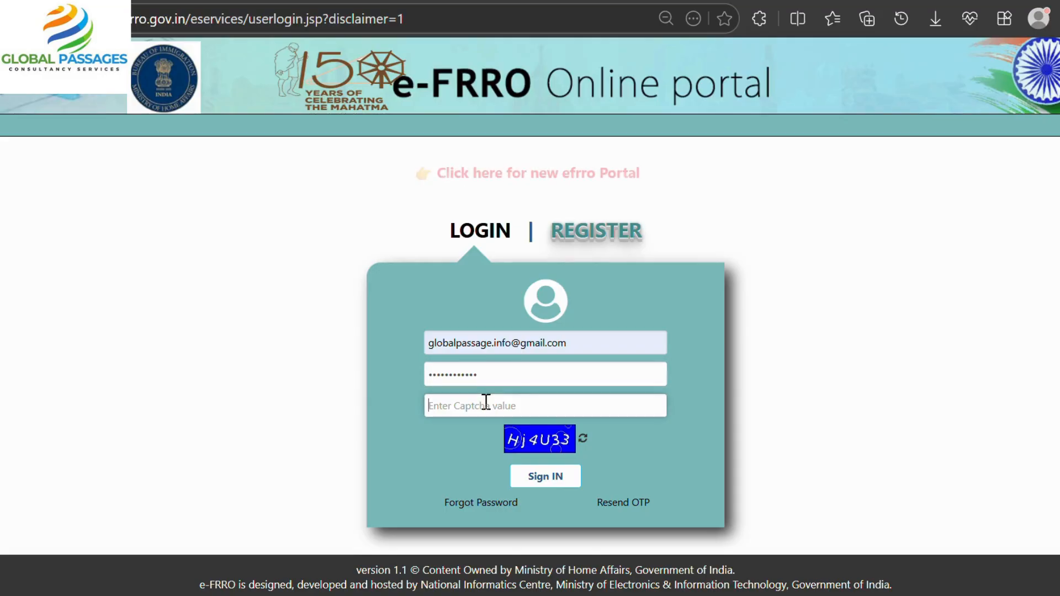
pyautogui.write('Hj4U33')
pyautogui.click(551, 482)
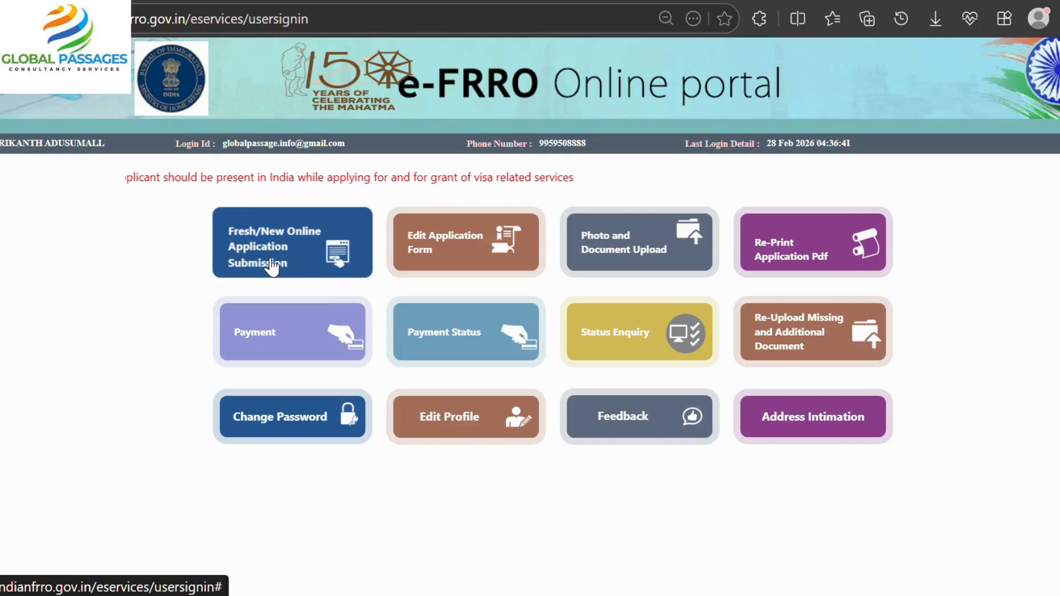
# Step: Start a fresh online application, dismiss the age exemption notice, and set the present nationality to ALBANIA
pyautogui.click(272, 265)
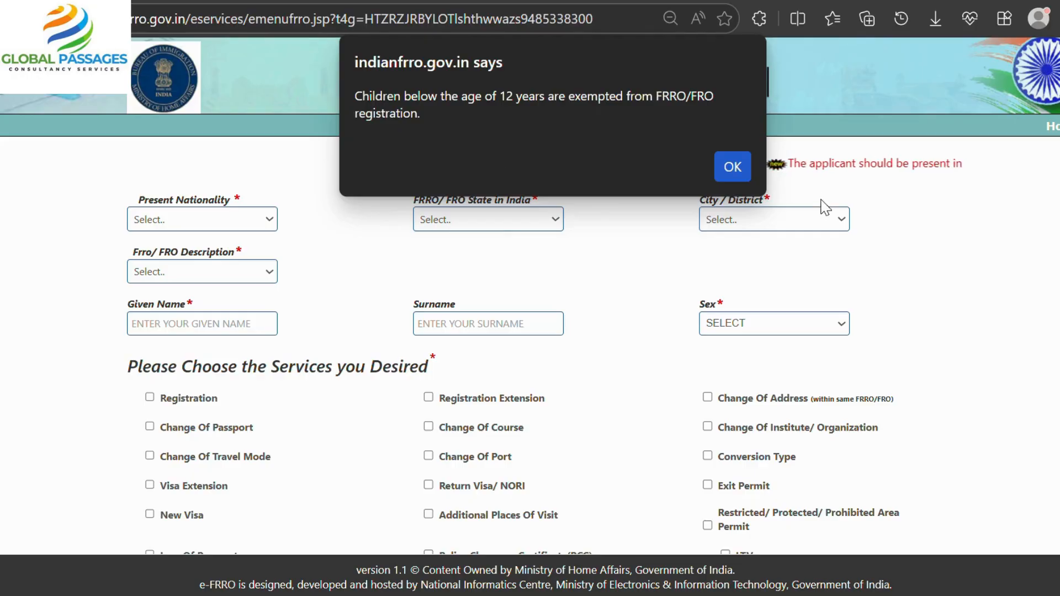
pyautogui.click(734, 167)
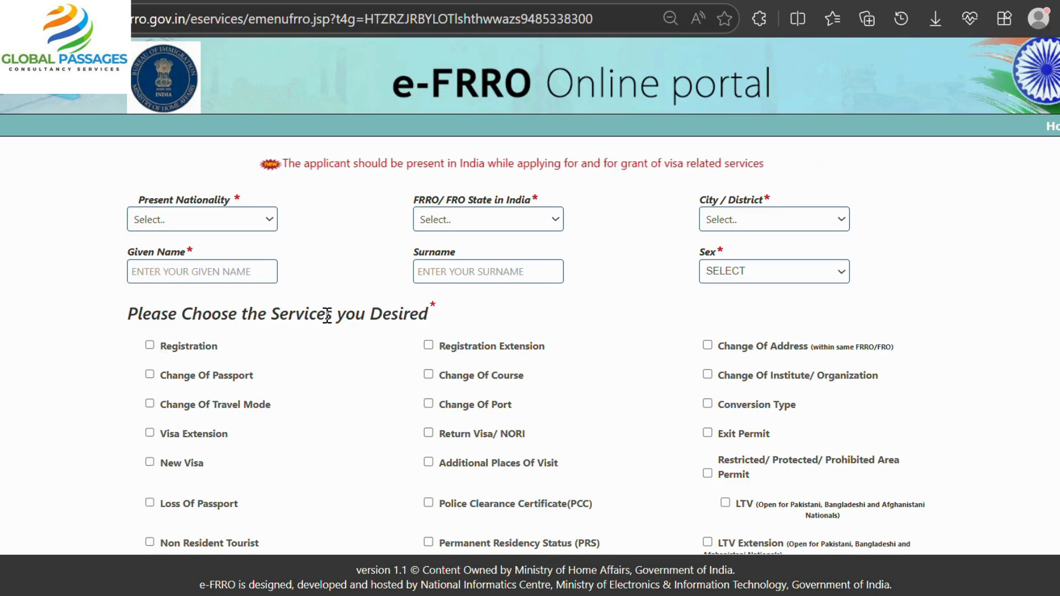
pyautogui.scroll(-2, 327, 316)
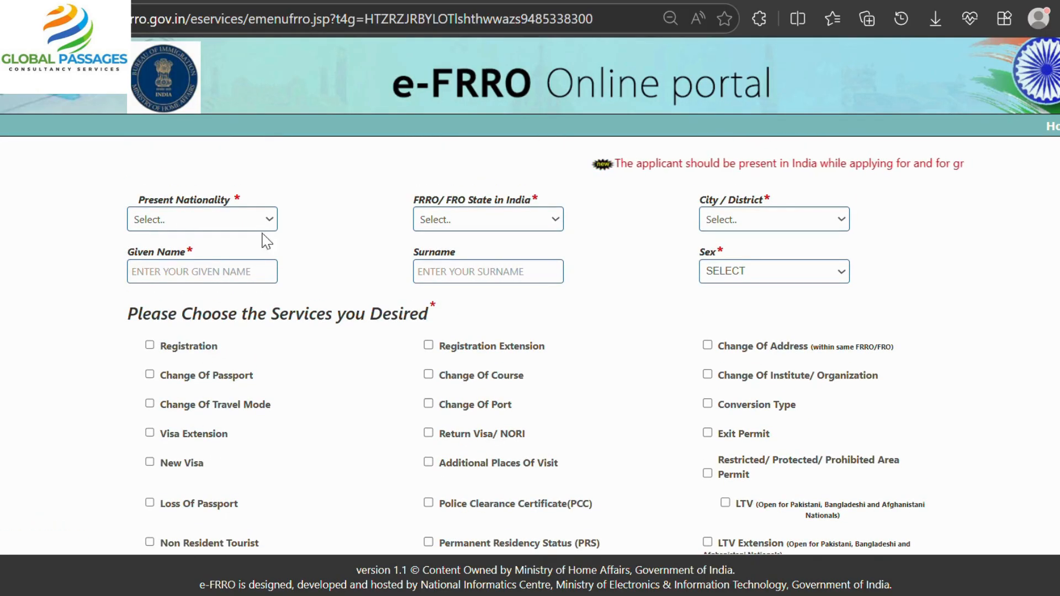
pyautogui.scroll(-3, 263, 236)
pyautogui.scroll(3, 310, 293)
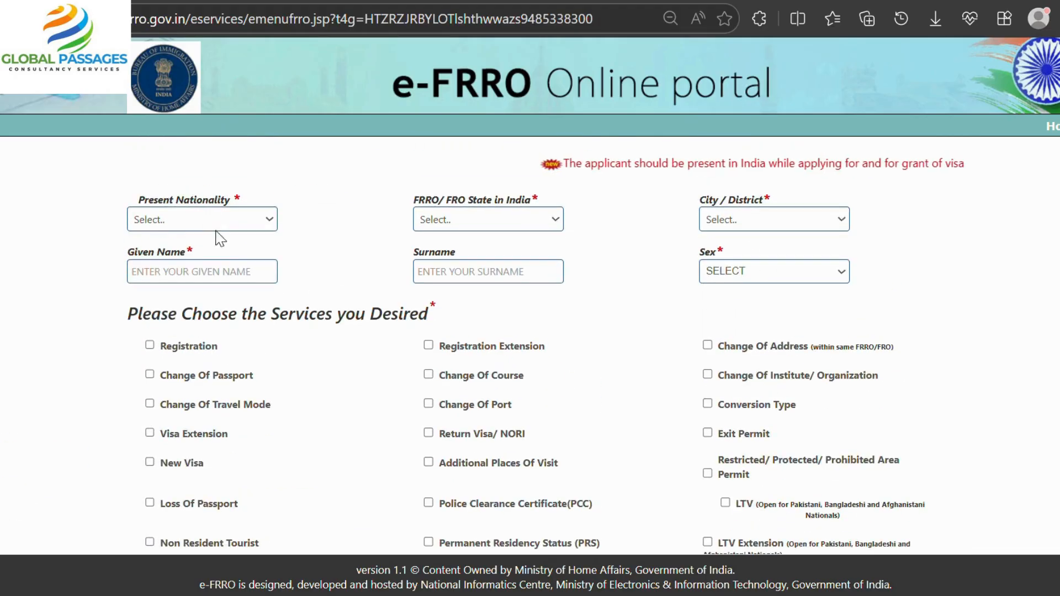
pyautogui.click(166, 224)
pyautogui.click(182, 316)
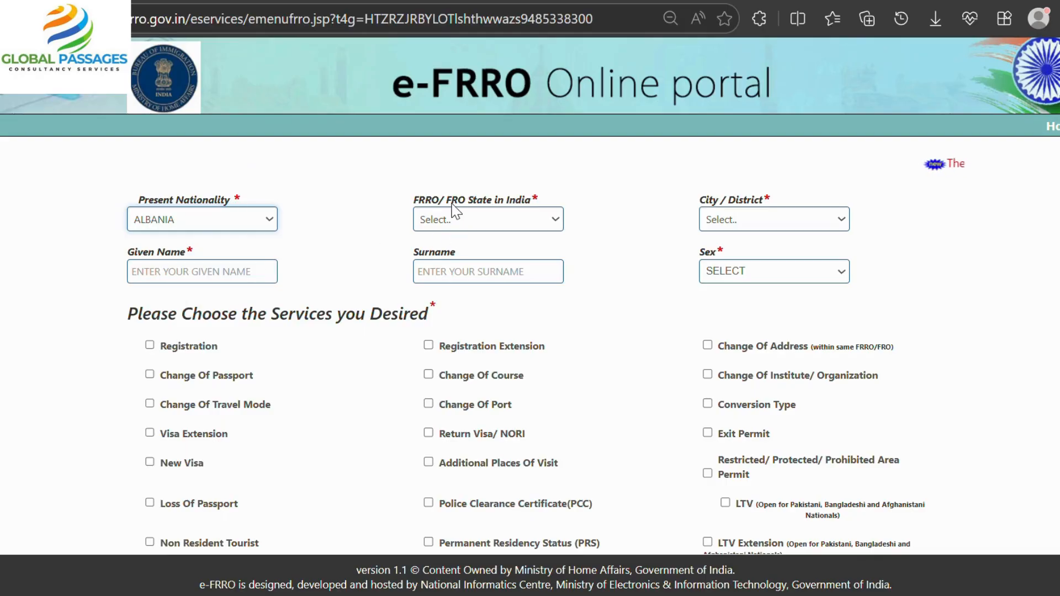
# Step: Set the FRRO/FRO state to ANDHRA PRADESH and the city/district to EAST GODAVARI
pyautogui.click(436, 219)
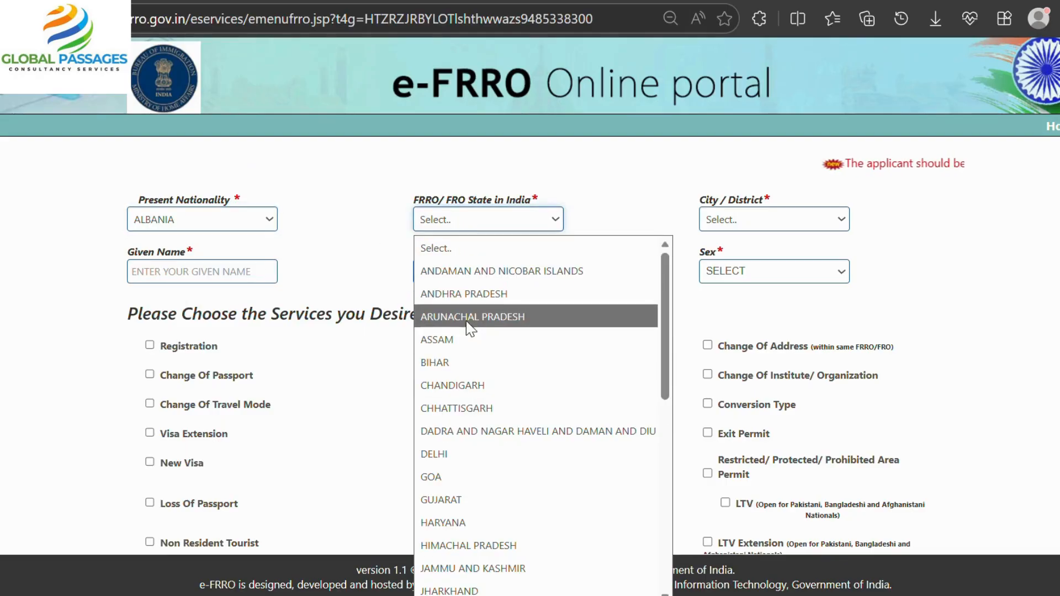
pyautogui.click(469, 294)
pyautogui.click(758, 223)
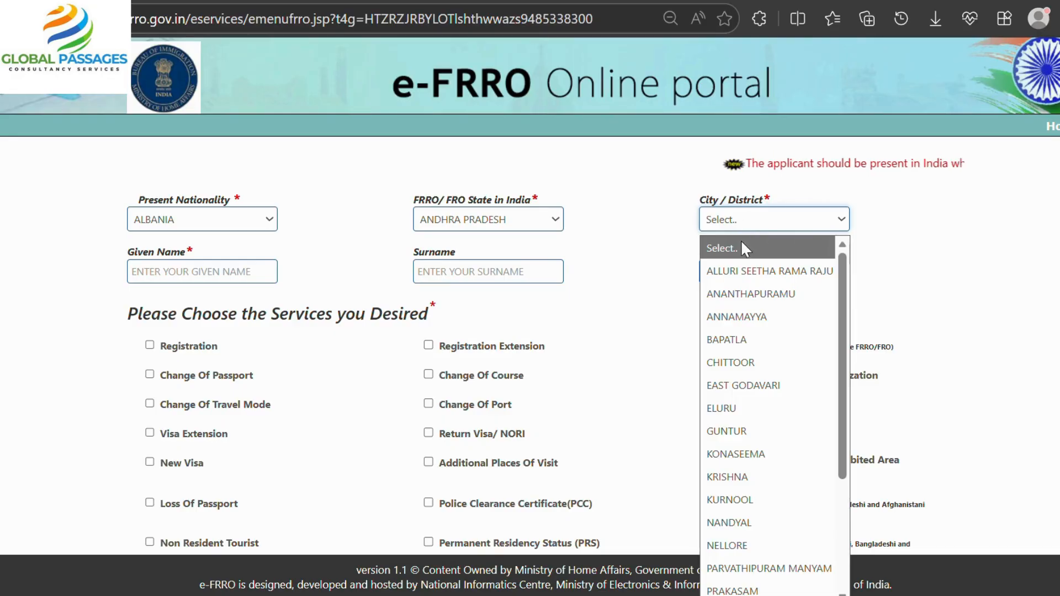
pyautogui.click(734, 412)
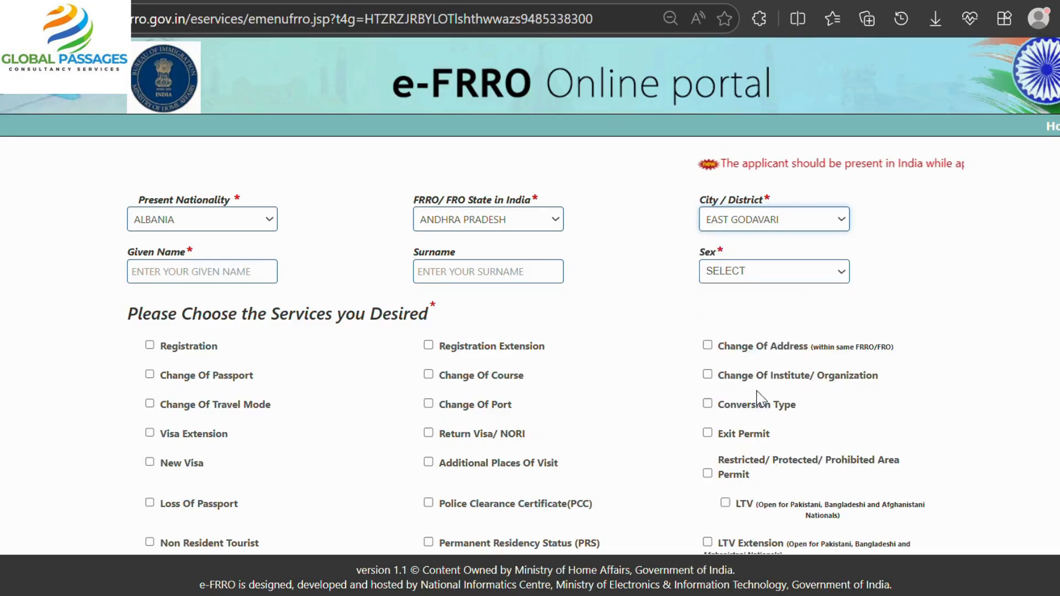
pyautogui.click(748, 223)
# Step: Set the FRRO/FRO state to TELANGANA and the city/district to HYDERABAD
pyautogui.click(525, 220)
pyautogui.scroll(-6, 474, 381)
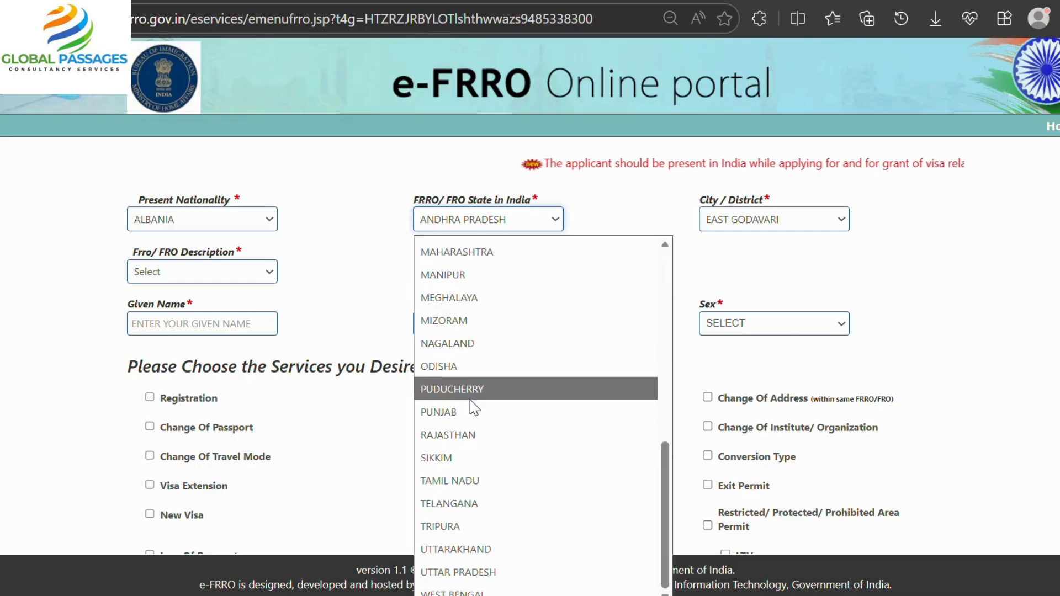
pyautogui.click(470, 502)
pyautogui.click(780, 219)
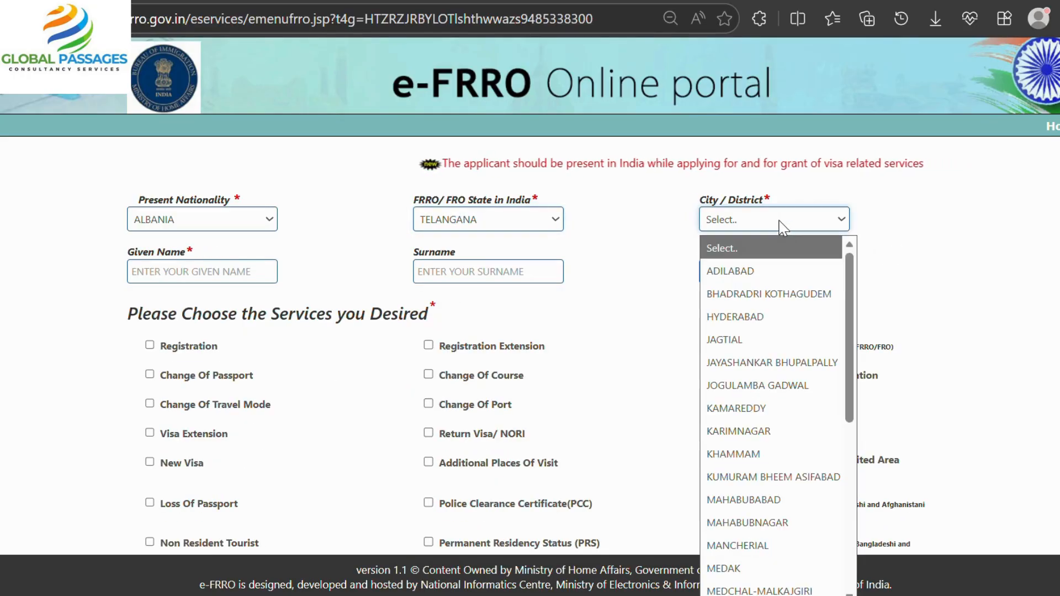
pyautogui.press('h')
pyautogui.press('Return')
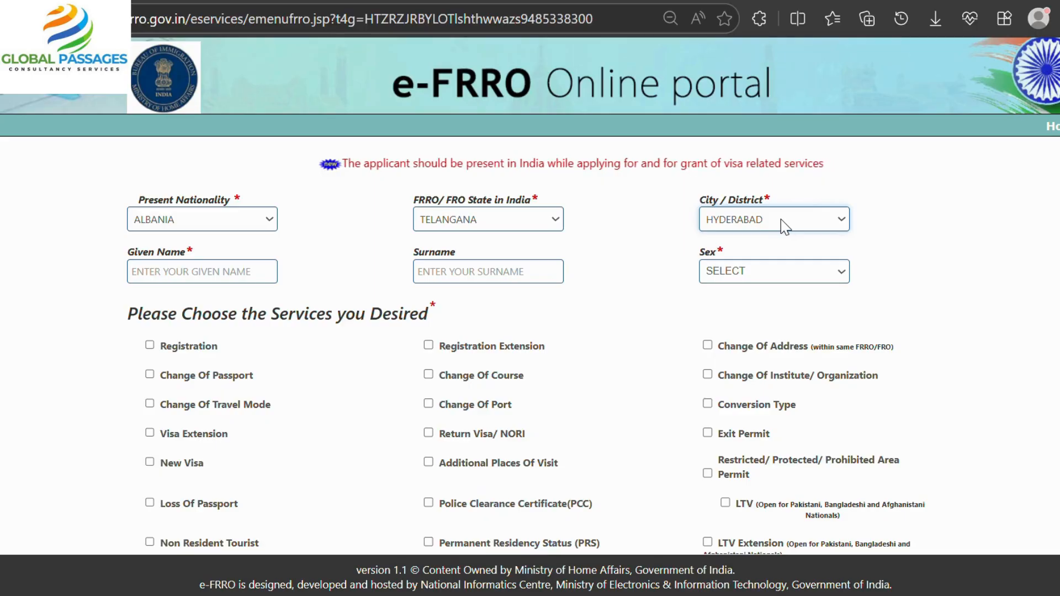
# Step: Enter the applicant's given name and surname, and set the sex to MALE
pyautogui.click(213, 269)
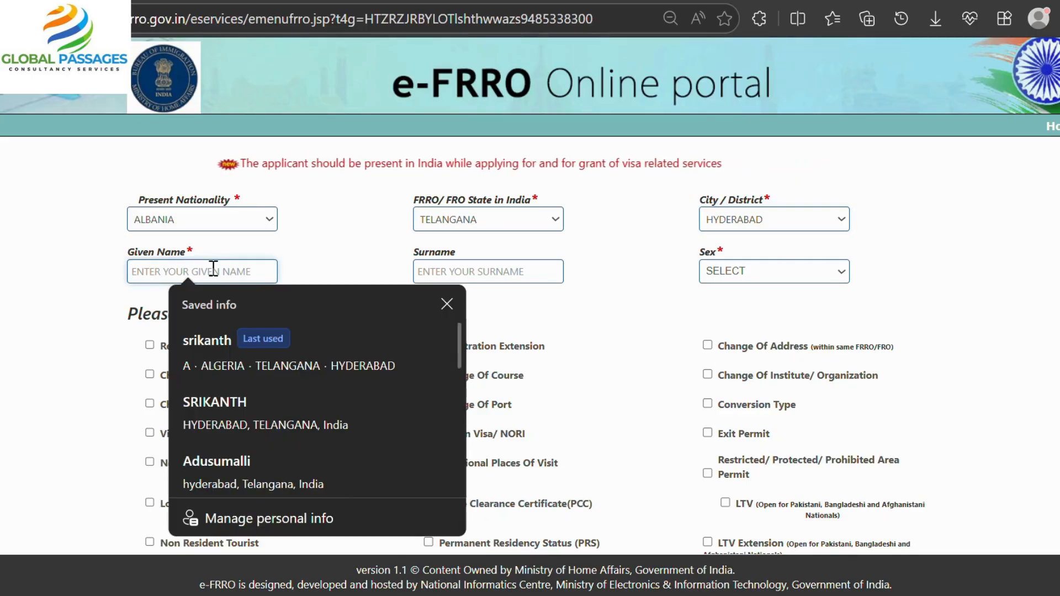
pyautogui.write('SRIKANTH')
pyautogui.press('Tab')
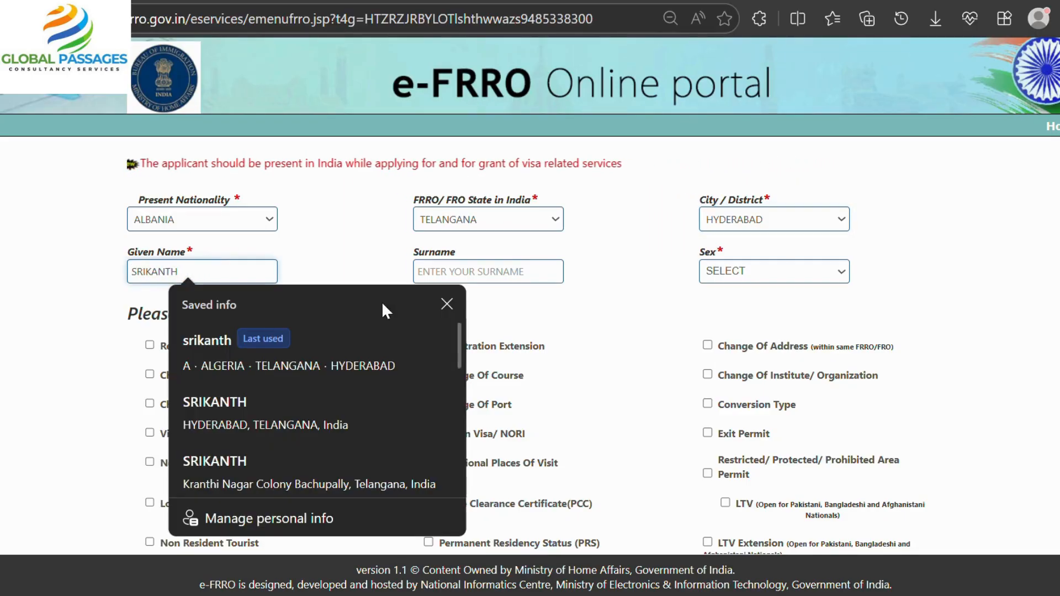
pyautogui.click(520, 280)
pyautogui.write('A')
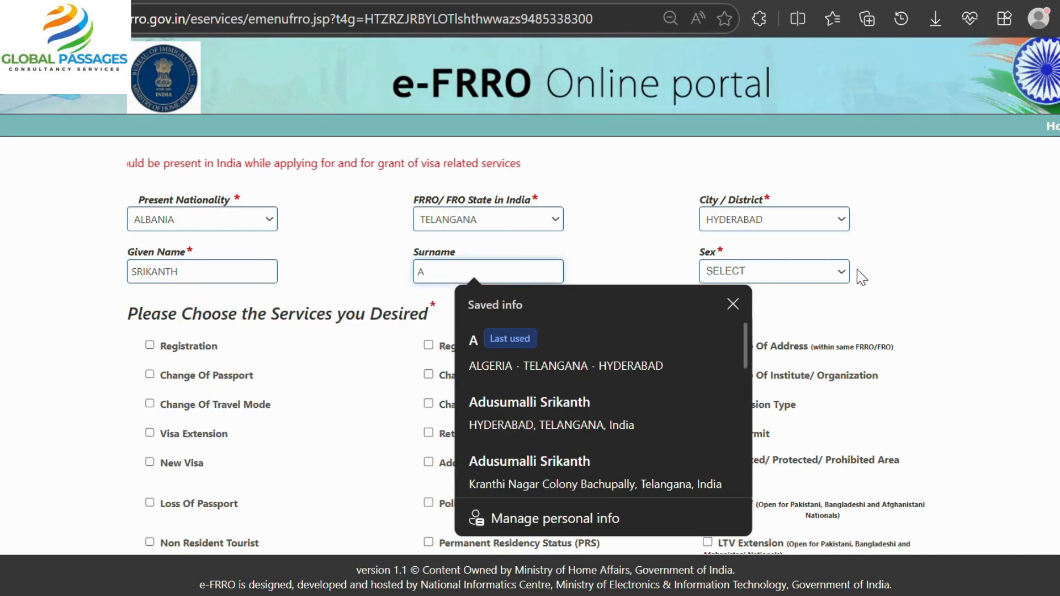
pyautogui.click(774, 270)
pyautogui.click(720, 345)
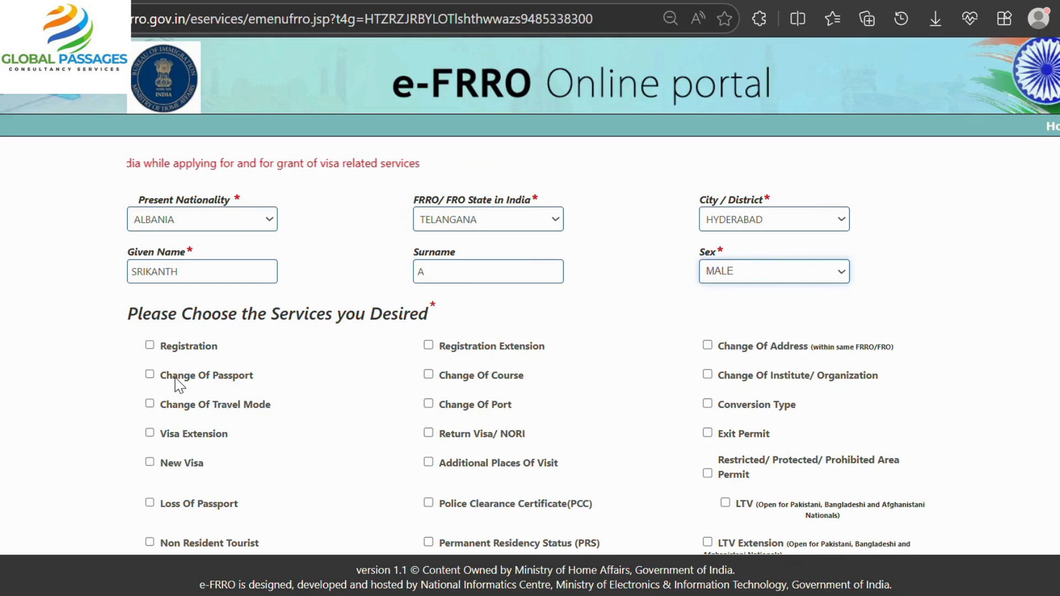
# Step: Choose Visa Extension as the desired service
pyautogui.scroll(-4, 182, 379)
pyautogui.scroll(2, 199, 378)
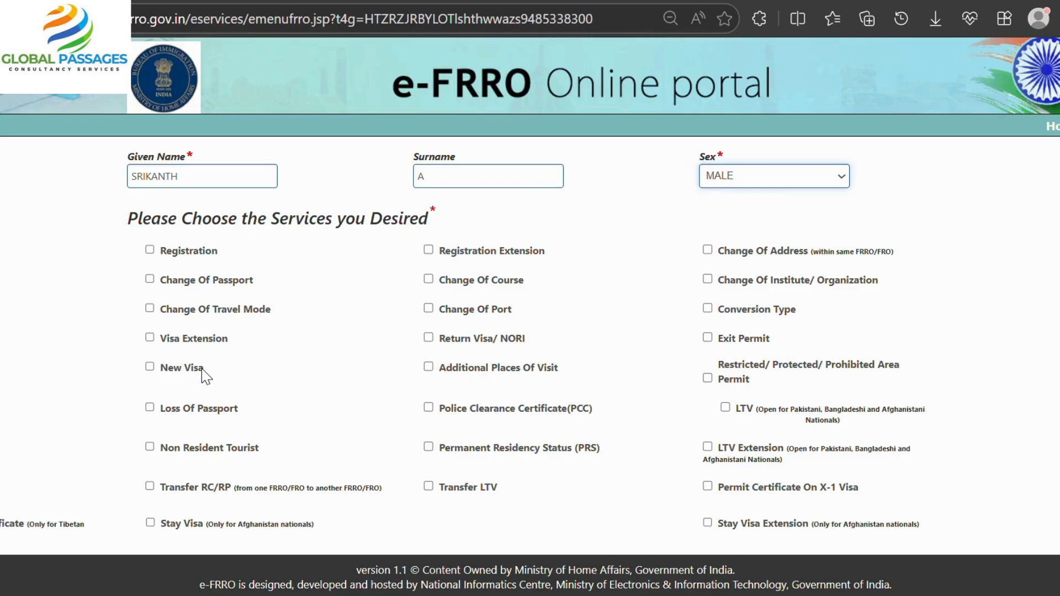
pyautogui.click(150, 338)
pyautogui.scroll(-1, 463, 334)
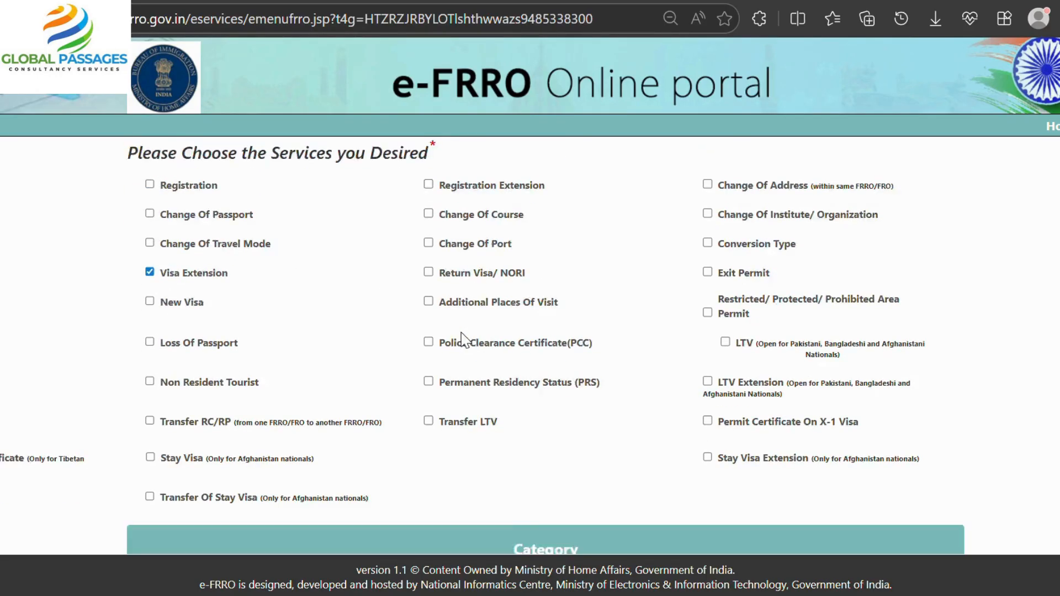
pyautogui.scroll(-2, 397, 339)
pyautogui.scroll(3, 339, 342)
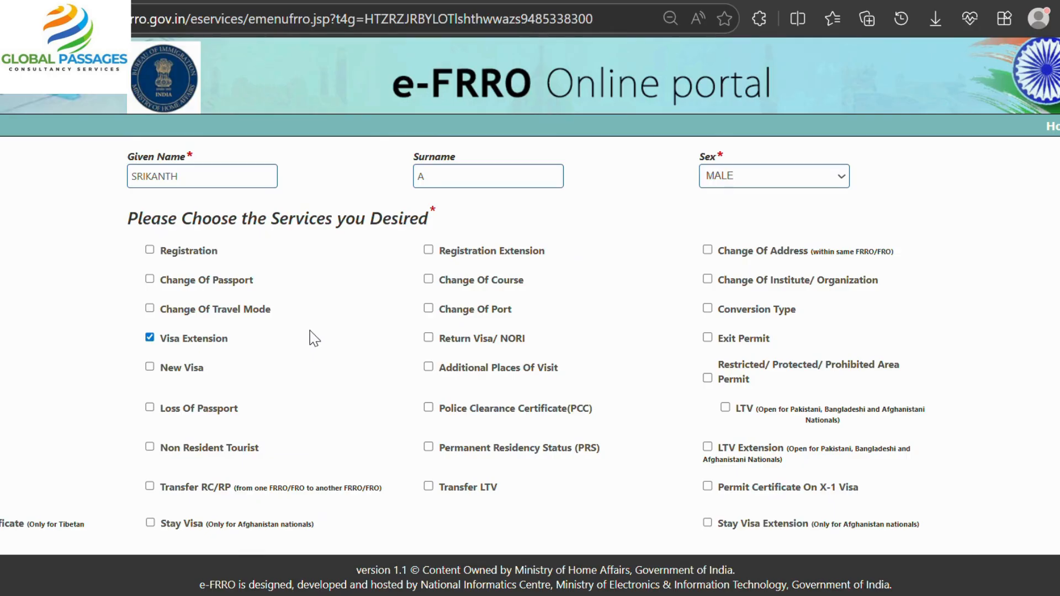
# Step: Answer the category questions: newly born child No, refugee No, and surrendered Indian passport Not Applicable
pyautogui.scroll(-4, 313, 338)
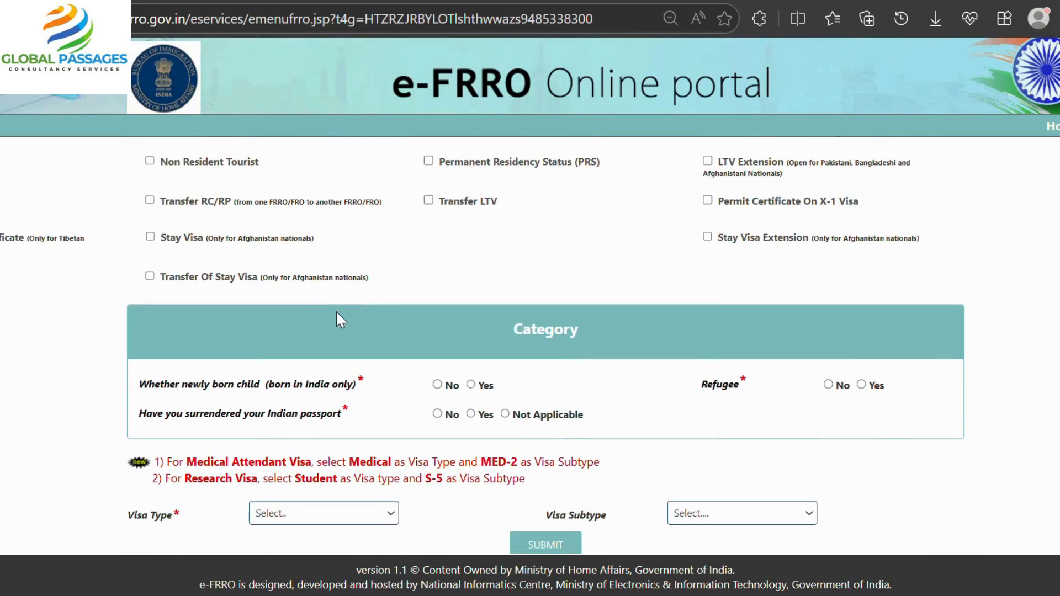
pyautogui.click(438, 385)
pyautogui.scroll(7, 630, 342)
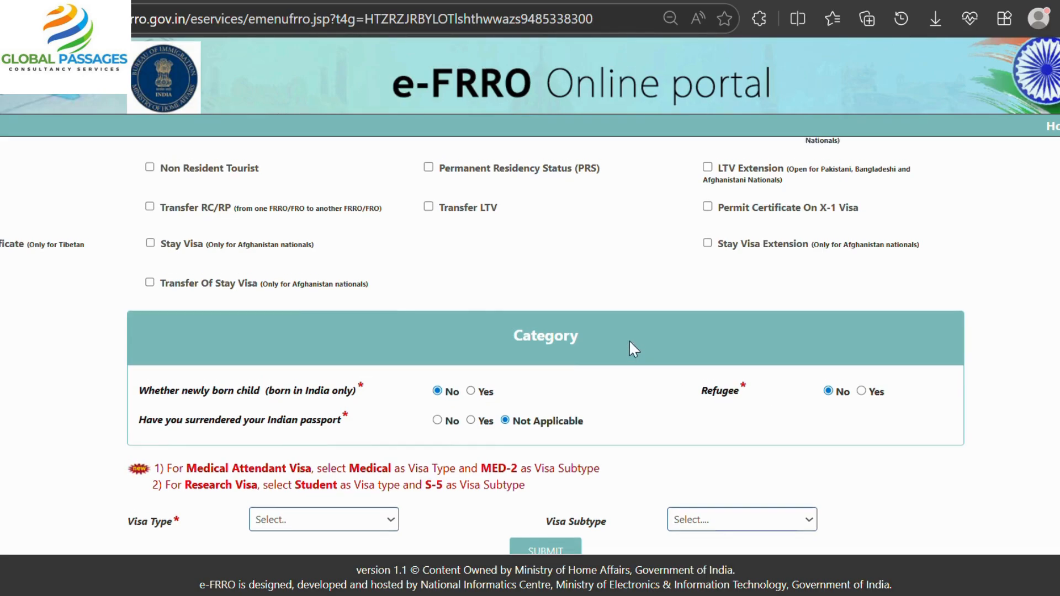
# Step: Set the visa type to MEDICAL VISA with subtype MED-1 - [For patients], and submit the service selection
pyautogui.scroll(-8, 574, 316)
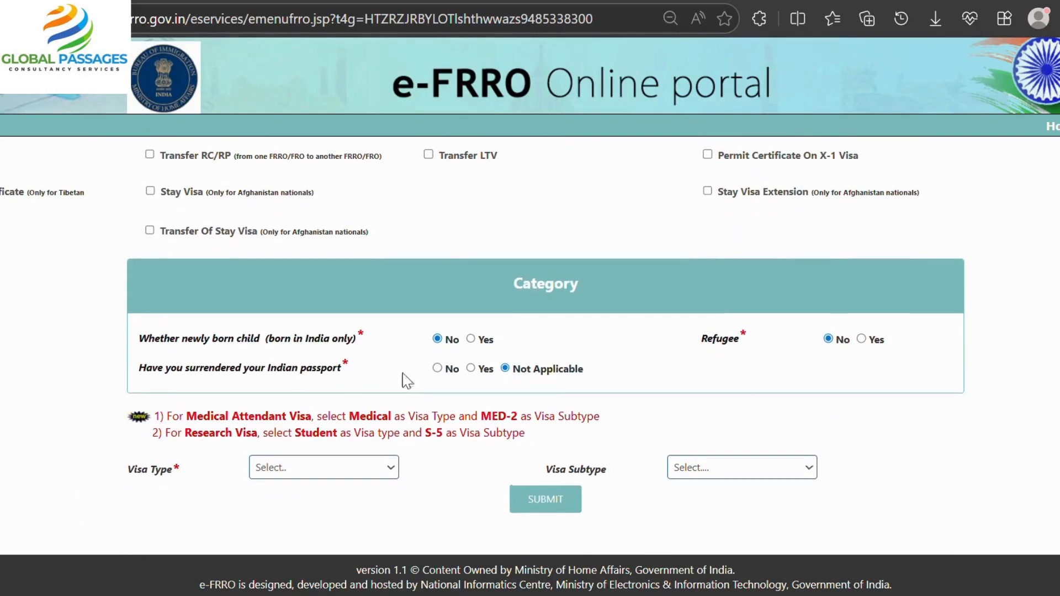
pyautogui.click(278, 473)
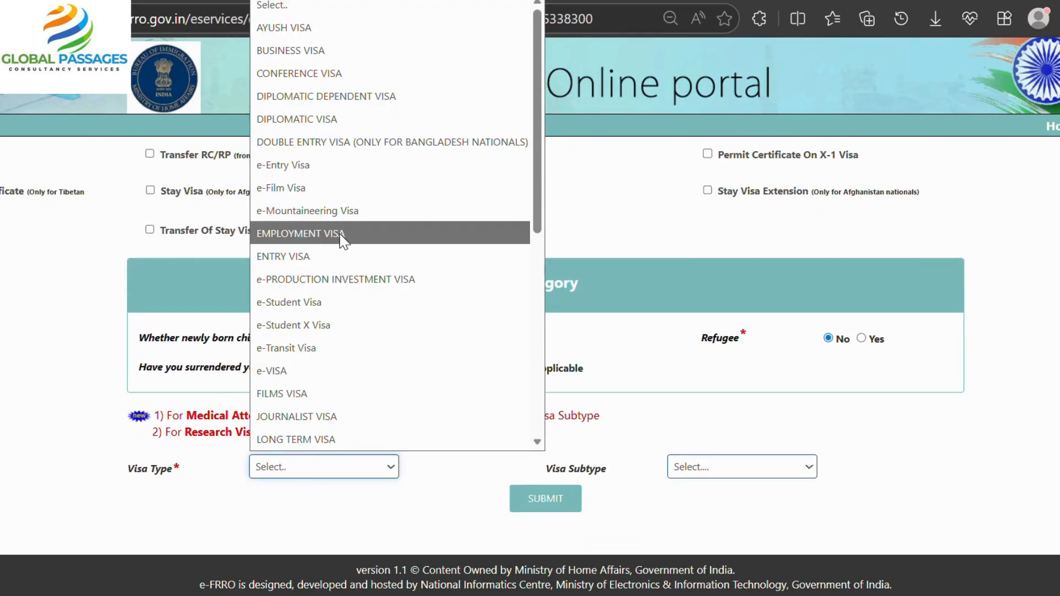
pyautogui.scroll(-3, 342, 249)
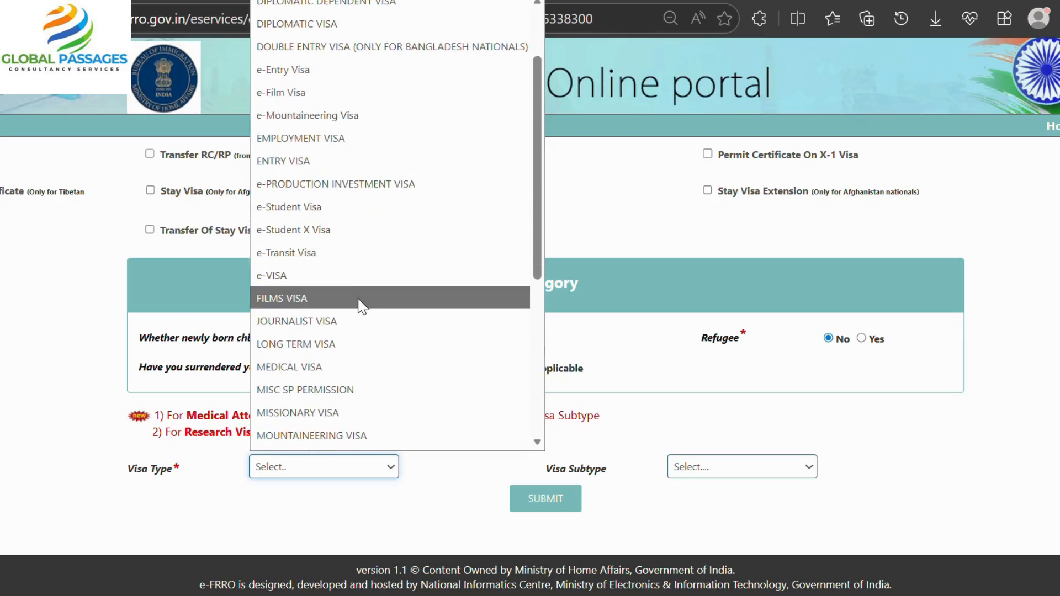
pyautogui.click(353, 372)
pyautogui.click(729, 467)
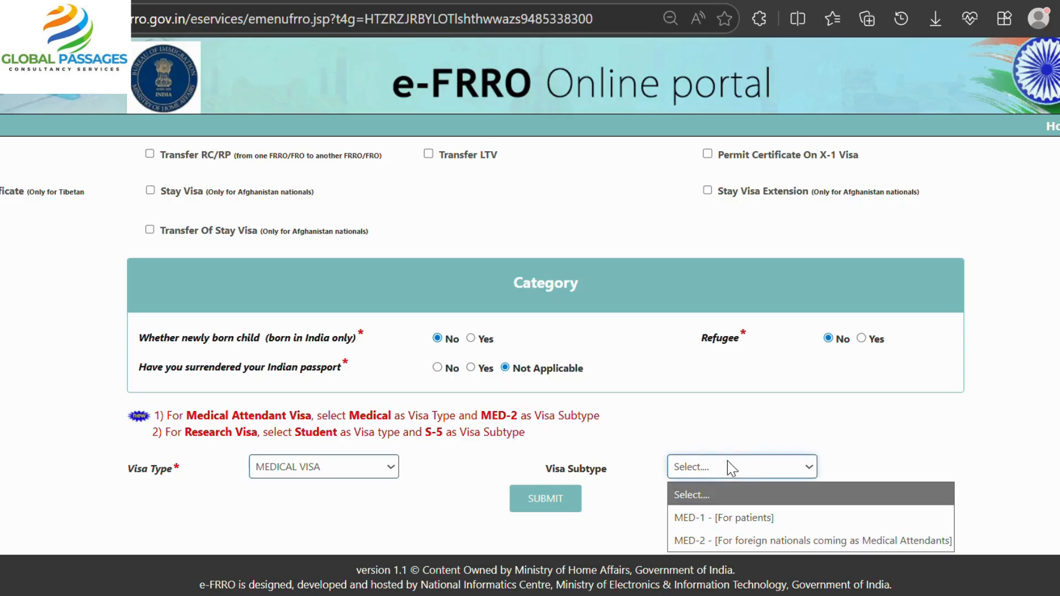
pyautogui.click(726, 517)
pyautogui.click(549, 498)
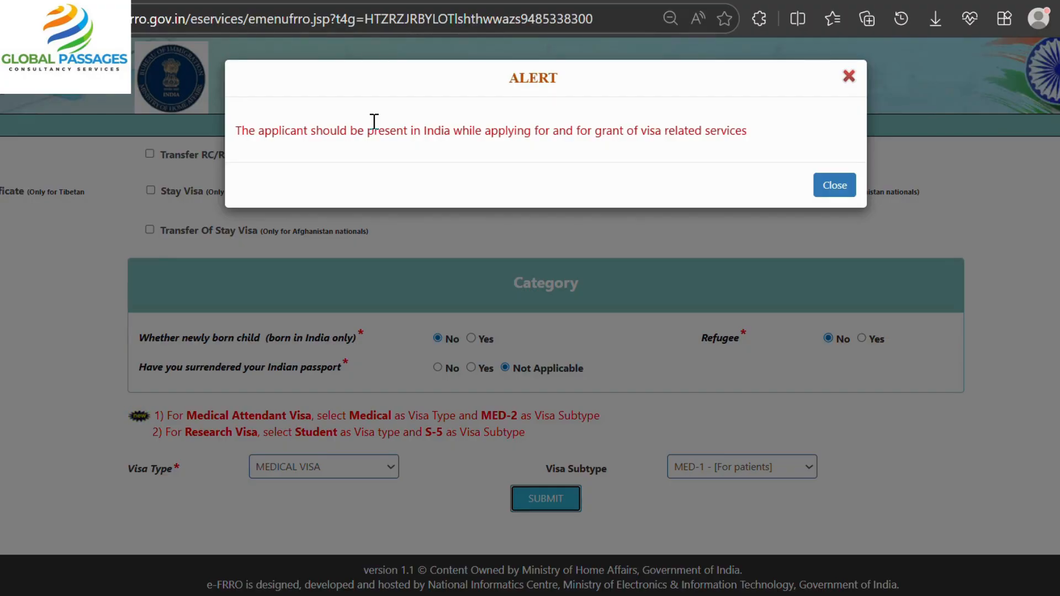
# Step: Dismiss the presence-in-India alert, submit the required documents notice, and acknowledge the temporary application ID message
pyautogui.click(839, 188)
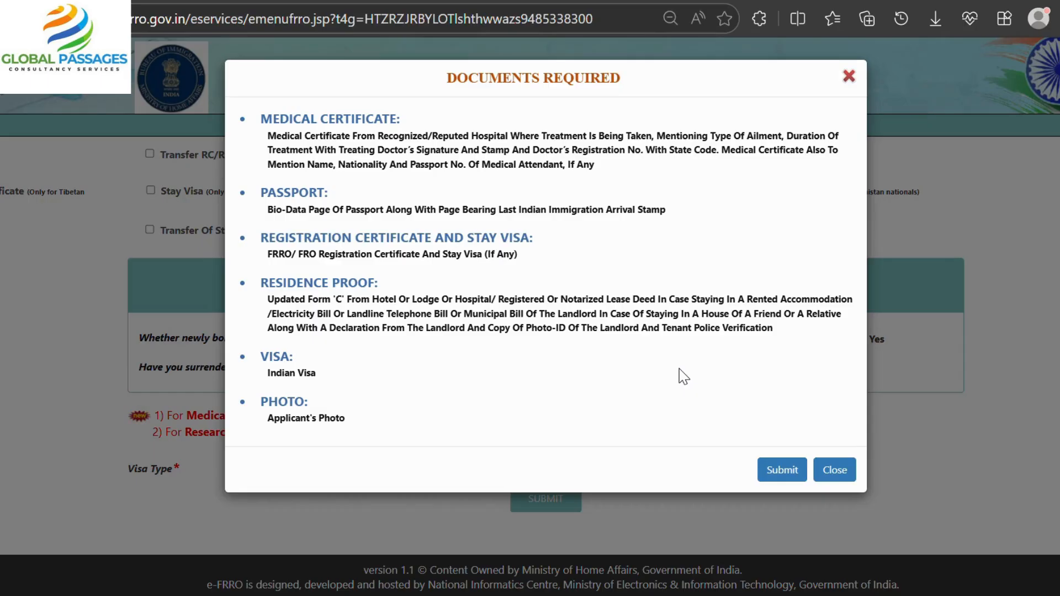
pyautogui.click(776, 468)
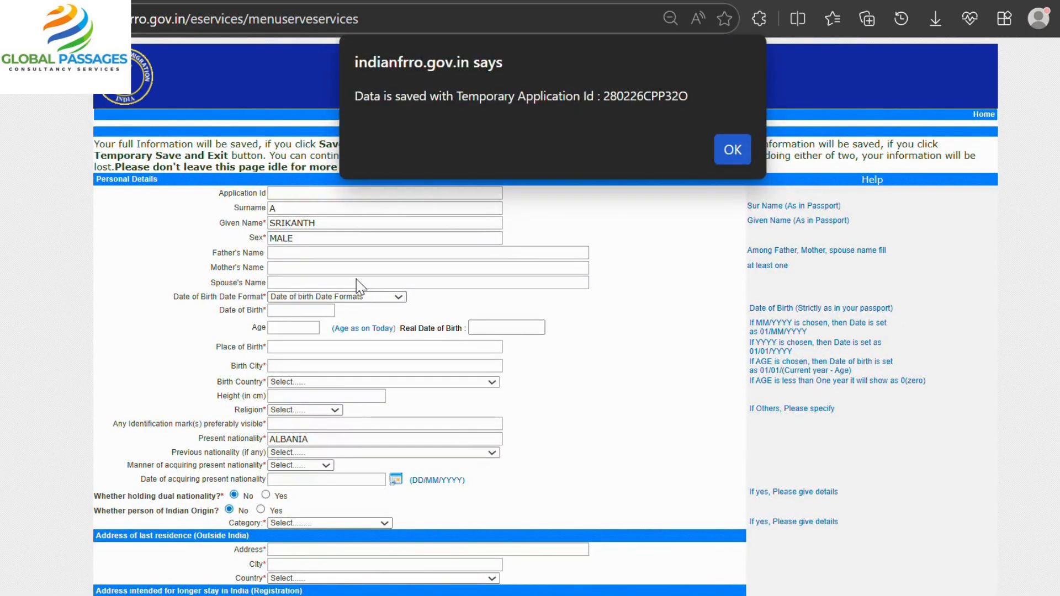
pyautogui.click(729, 155)
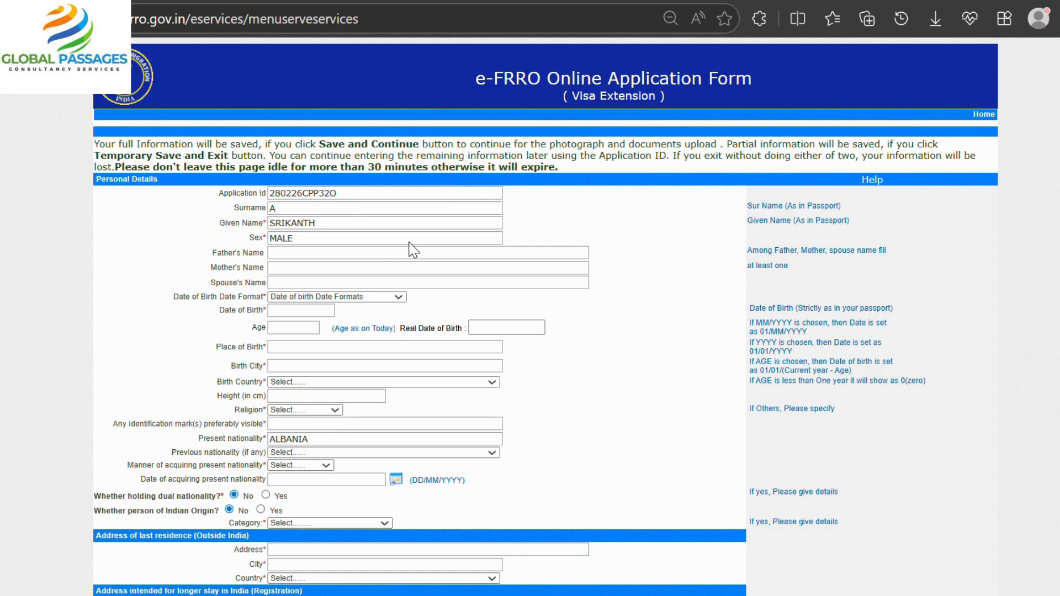
# Step: Fill in the applicant's father's, mother's and spouse's names in the personal details
pyautogui.click(327, 254)
pyautogui.write('XZC')
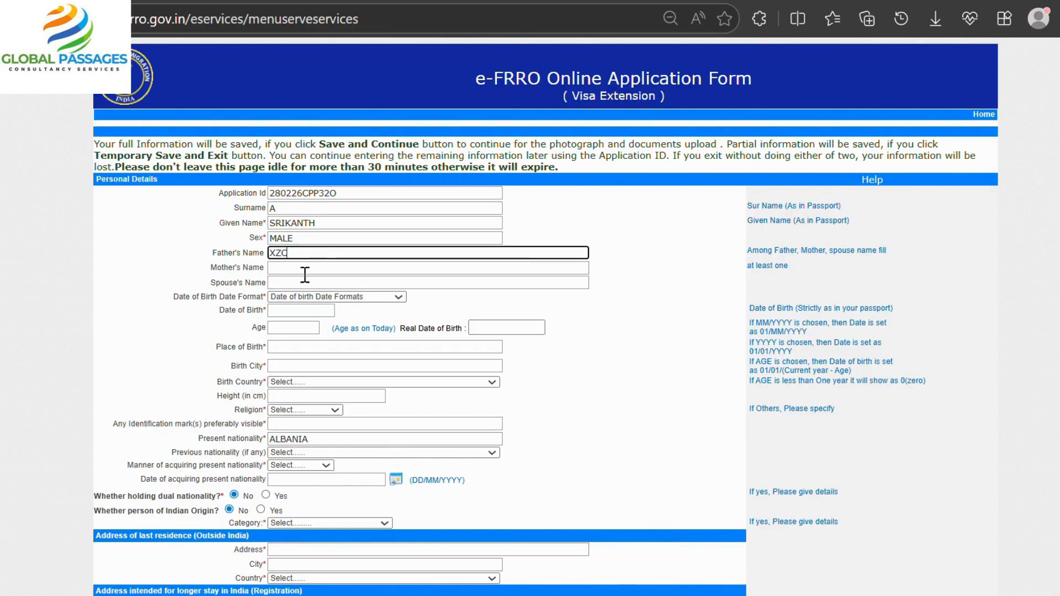
pyautogui.click(303, 269)
pyautogui.write('CVB')
pyautogui.click(299, 281)
pyautogui.write('ZXC')
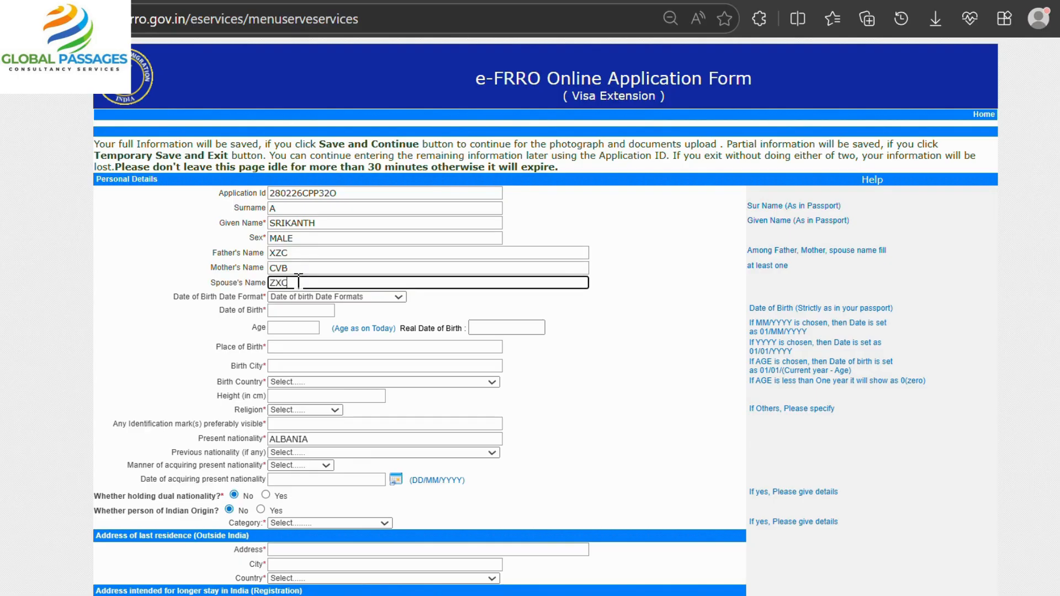
pyautogui.write('VB')
# Step: Choose the DD/MM/YYYY date of birth format and enter the applicant's date of birth
pyautogui.click(322, 298)
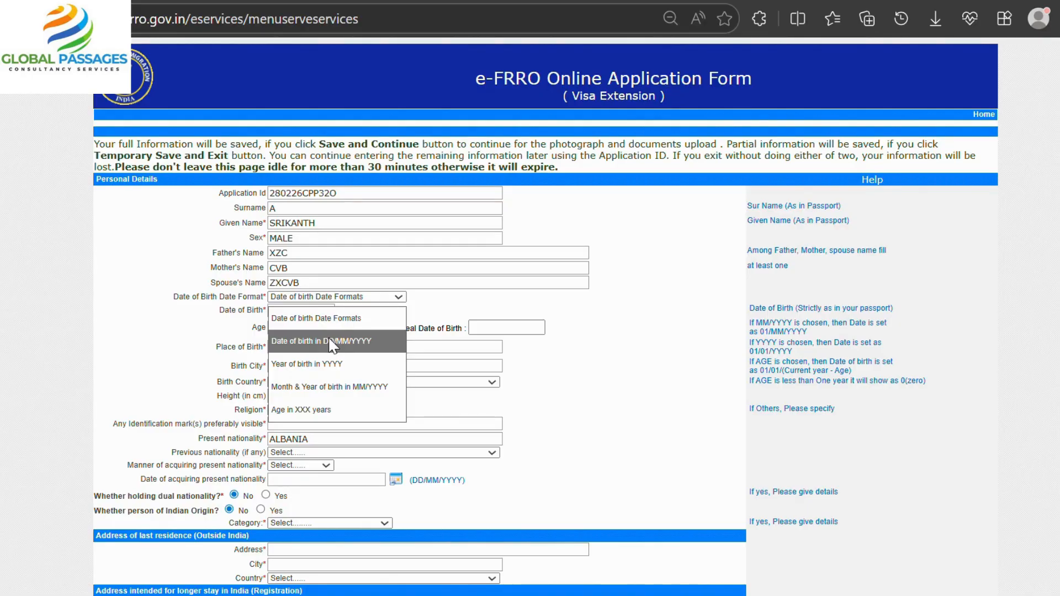
pyautogui.click(333, 342)
pyautogui.click(302, 310)
pyautogui.write('1')
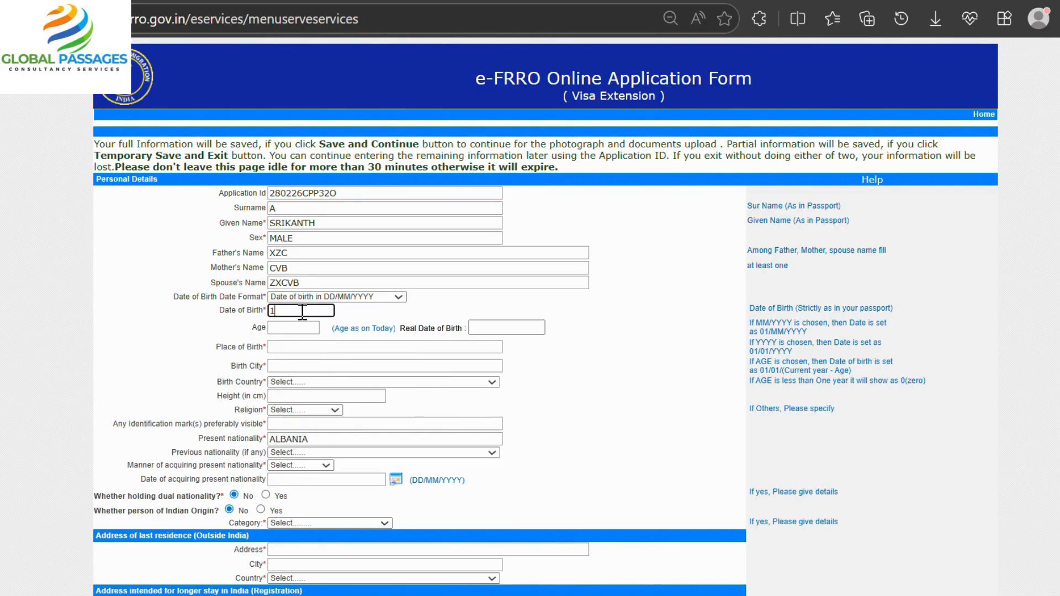
pyautogui.write('2/02/1990')
pyautogui.click(301, 328)
# Step: Enter ZCXVBC as the place of birth and XCXVC as the birth city, and set the birth country to ZAMBIA
pyautogui.click(306, 347)
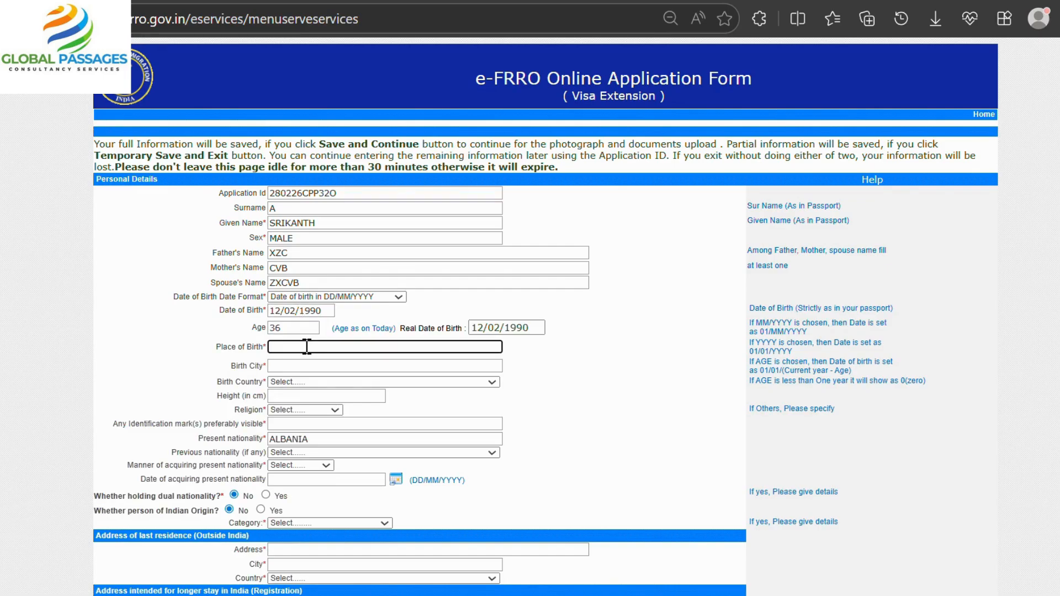
pyautogui.write('ZXCVB')
pyautogui.click(303, 366)
pyautogui.write('XCVB')
pyautogui.click(305, 382)
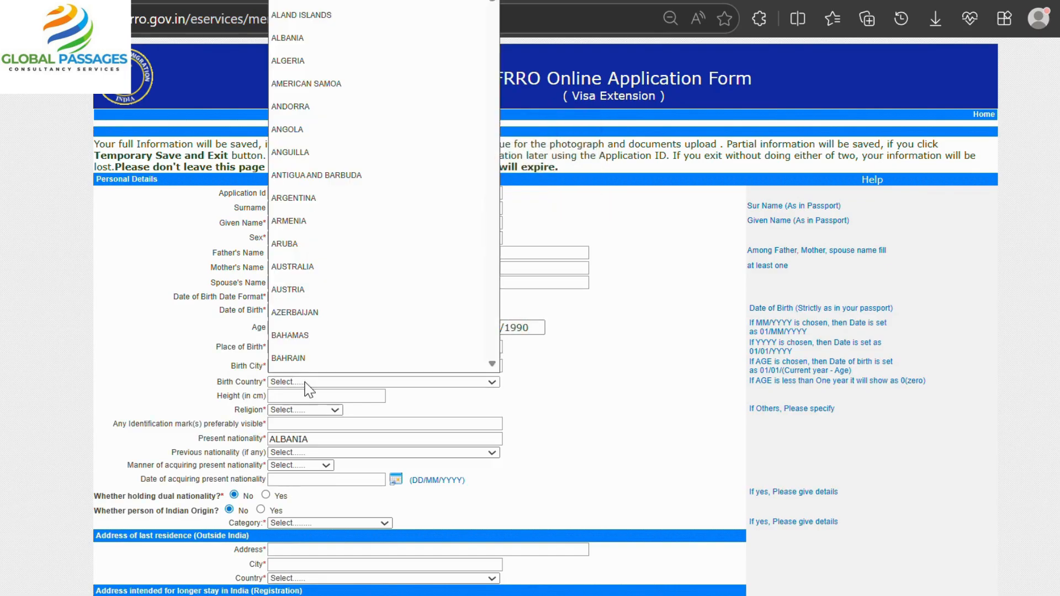
pyautogui.click(305, 382)
pyautogui.press('z')
pyautogui.click(303, 386)
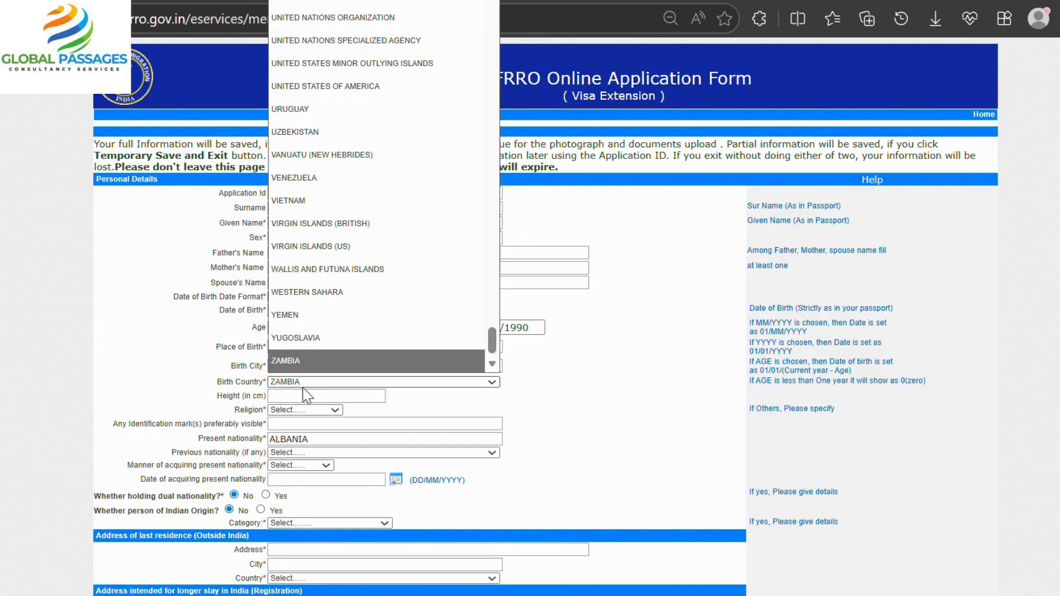
pyautogui.click(411, 391)
# Step: Set the religion to HINDU and enter ZXCVC as the visible identification mark
pyautogui.scroll(-2, 338, 395)
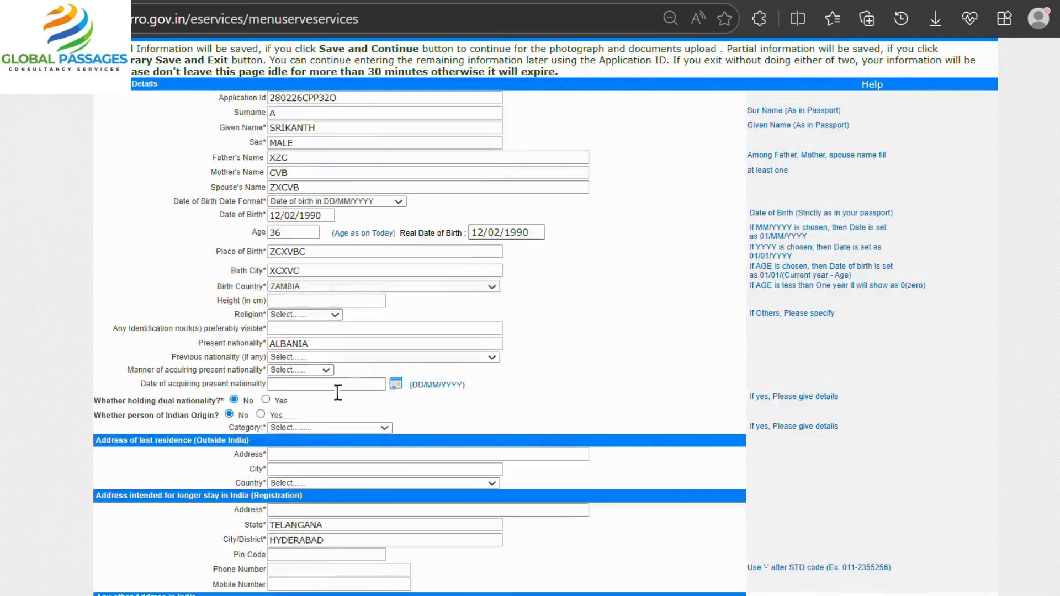
pyautogui.click(303, 316)
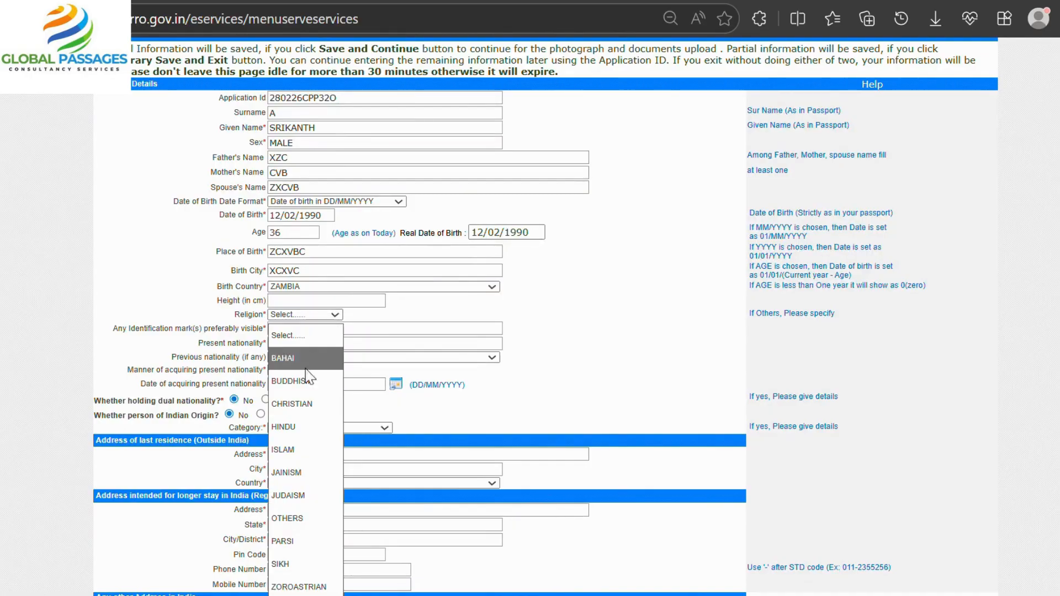
pyautogui.click(300, 426)
pyautogui.click(336, 330)
pyautogui.write('ZXCVC')
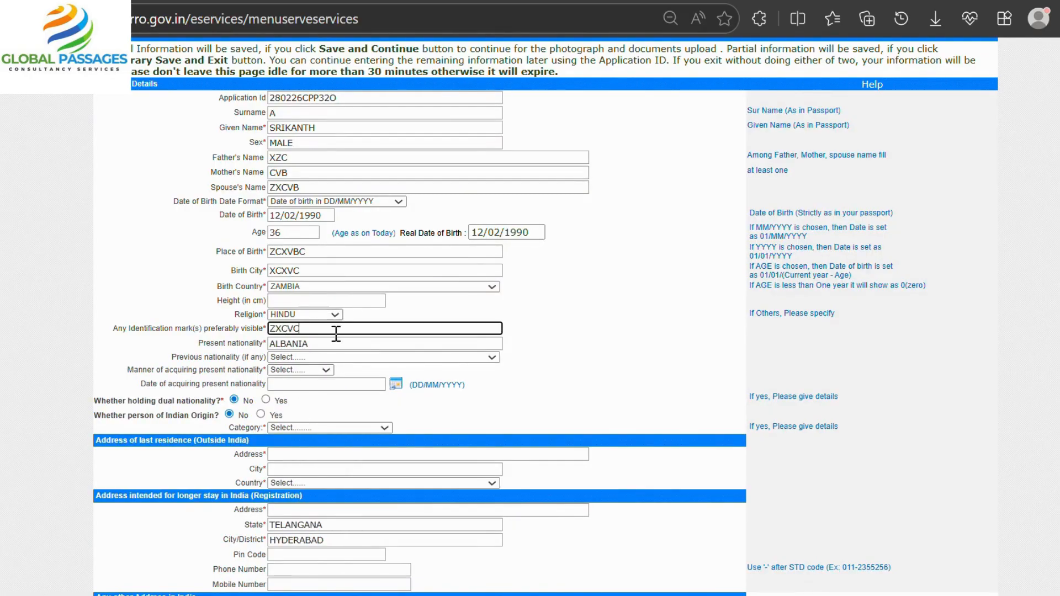
# Step: Set the previous nationality to AZERBAIJAN and the manner of acquiring present nationality to Birth
pyautogui.click(313, 358)
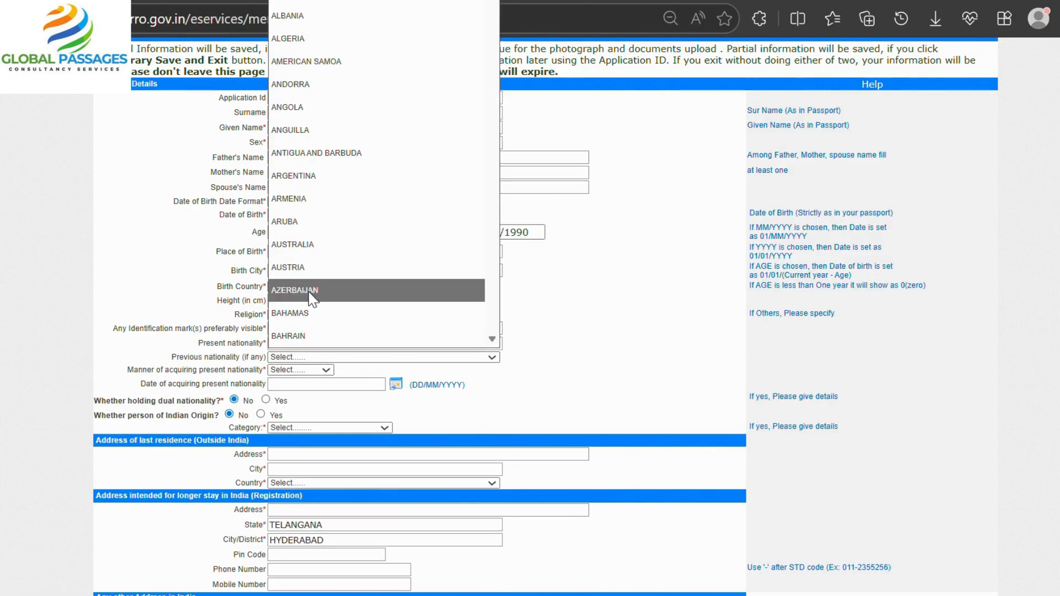
pyautogui.click(310, 292)
pyautogui.click(299, 371)
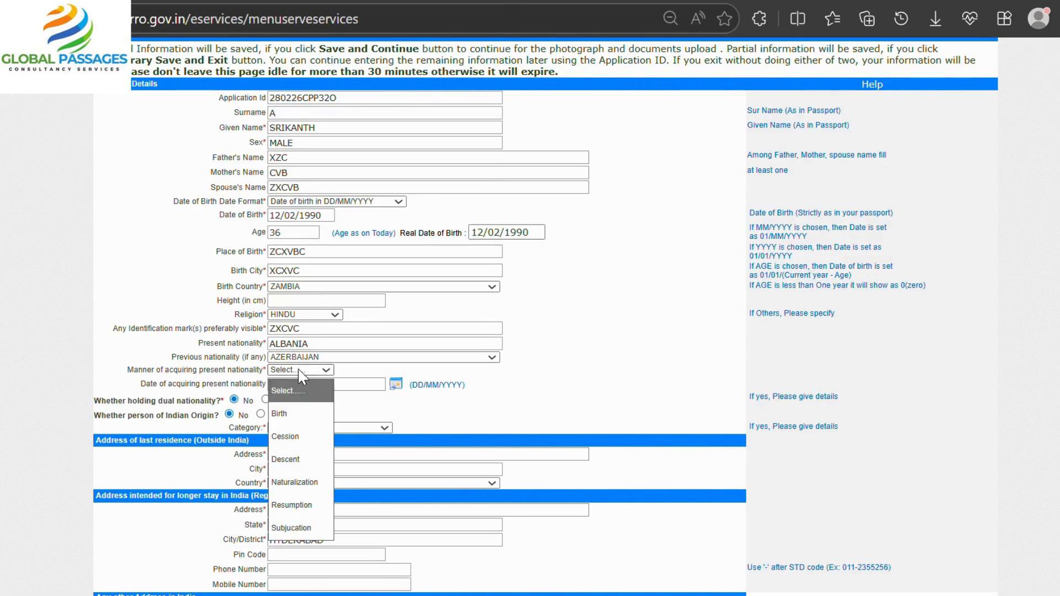
pyautogui.click(299, 413)
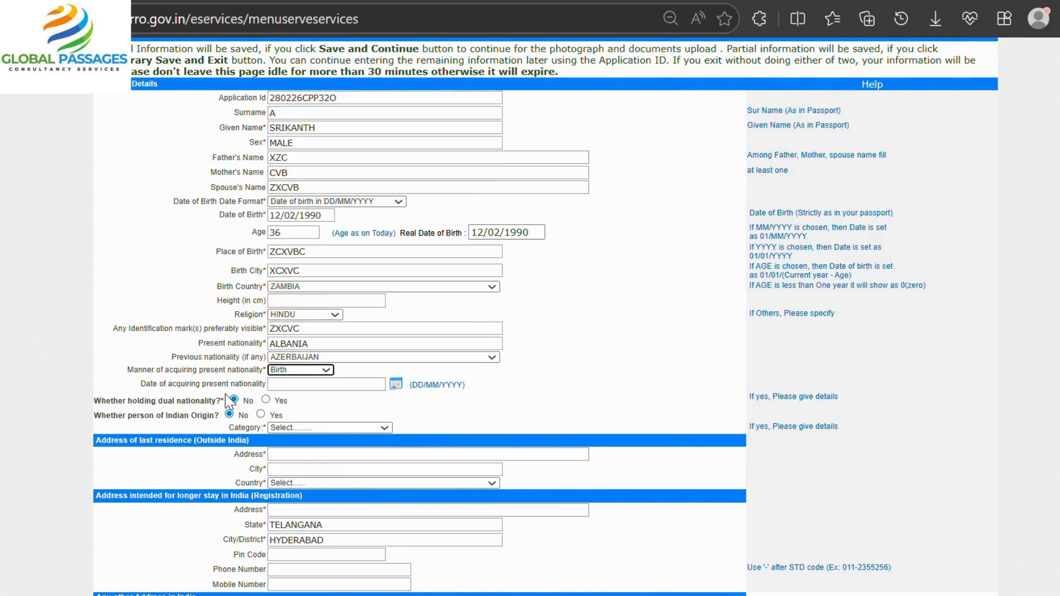
# Step: Leave the date of acquiring present nationality blank and set the applicant's category to Missionaries-Doctor
pyautogui.click(309, 386)
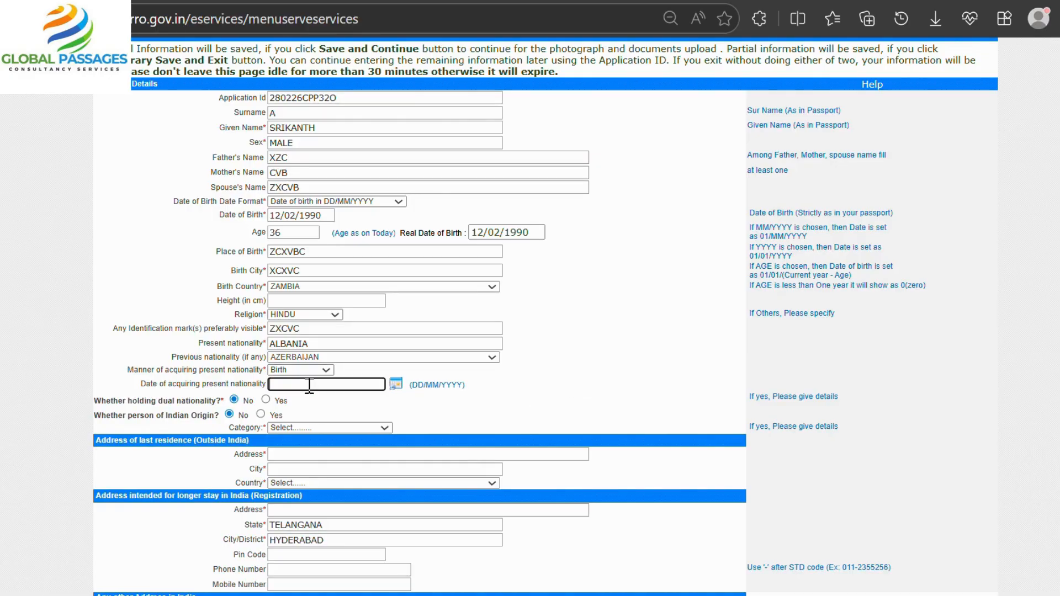
pyautogui.scroll(-2, 359, 387)
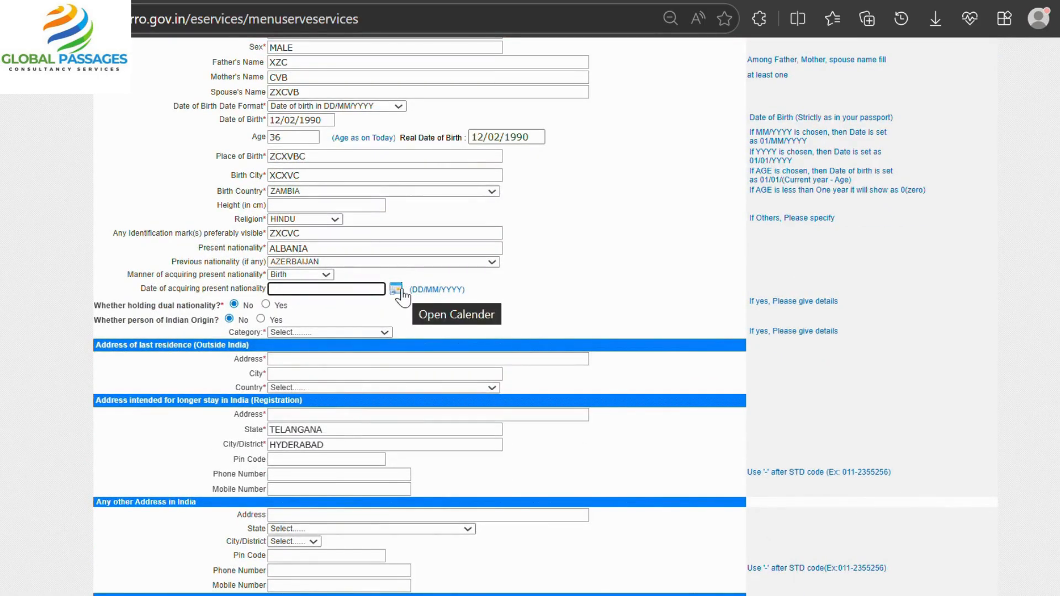
pyautogui.click(568, 312)
pyautogui.click(329, 332)
pyautogui.click(312, 399)
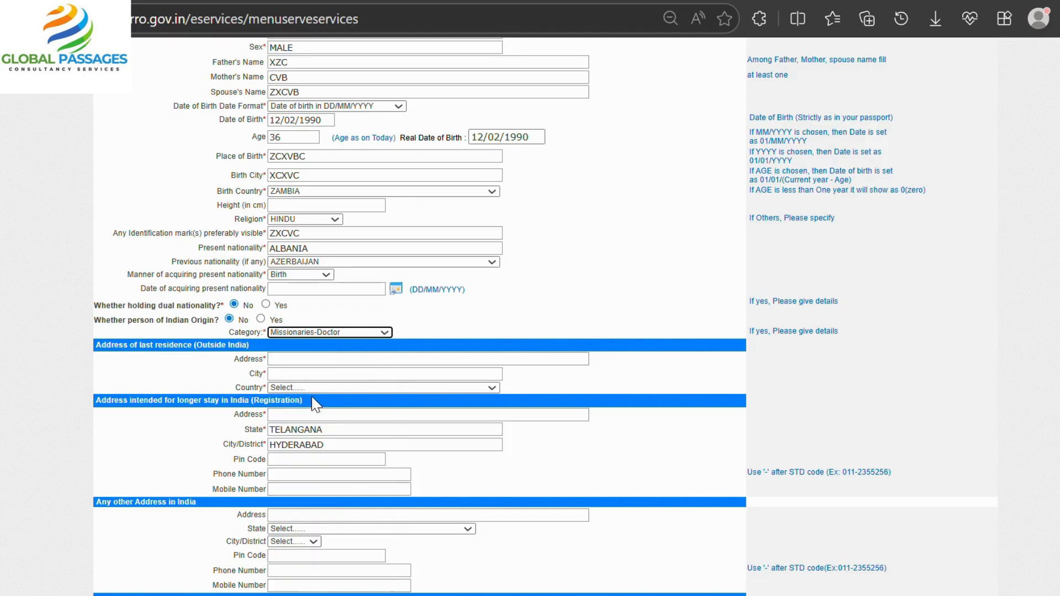
# Step: Fill in the address and city of the last residence outside India, with BAHRAIN as the country
pyautogui.click(336, 360)
pyautogui.write('ZXZCX')
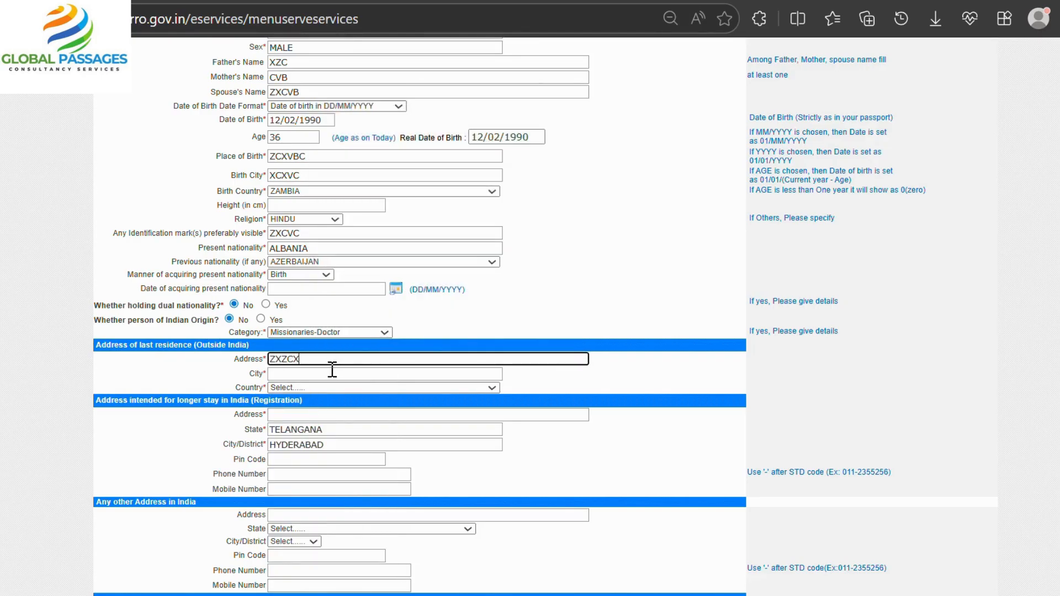
pyautogui.click(333, 374)
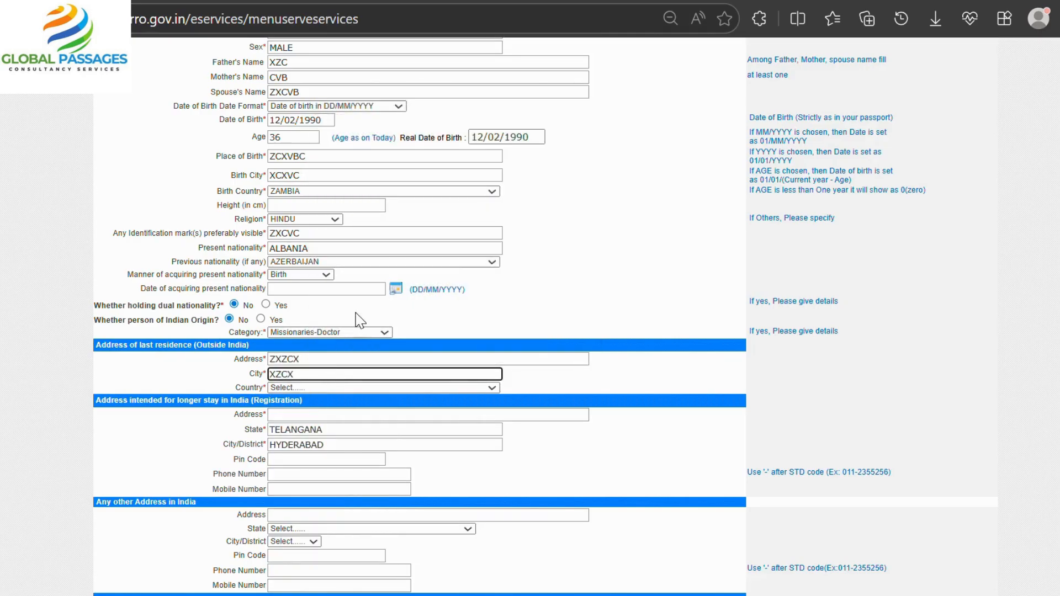
pyautogui.click(331, 388)
pyautogui.click(335, 345)
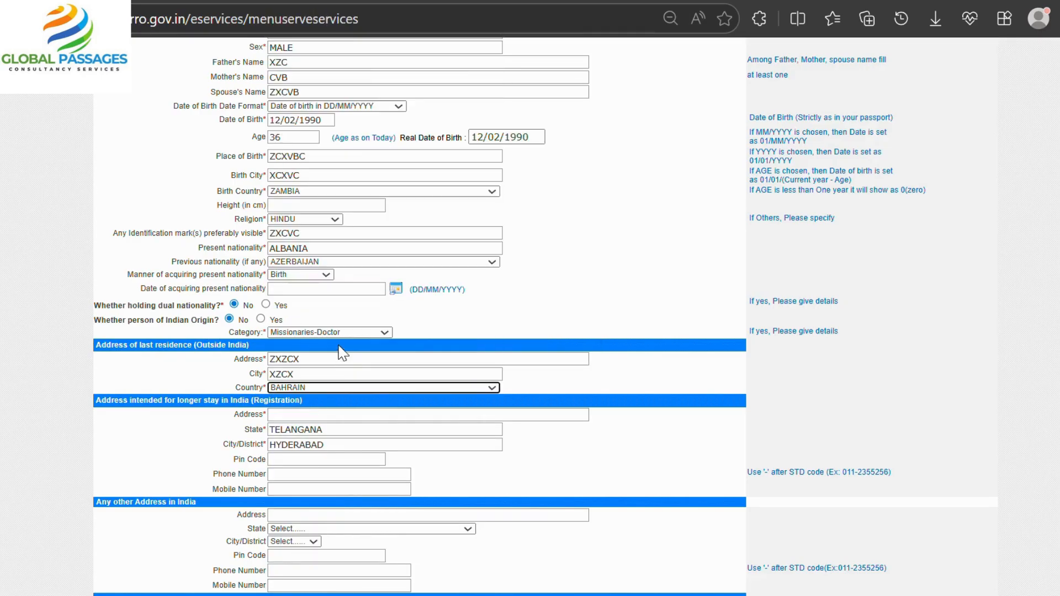
# Step: Enter the street address and postal code for the longer stay in India, leaving the phone number blank
pyautogui.click(333, 414)
pyautogui.write('A')
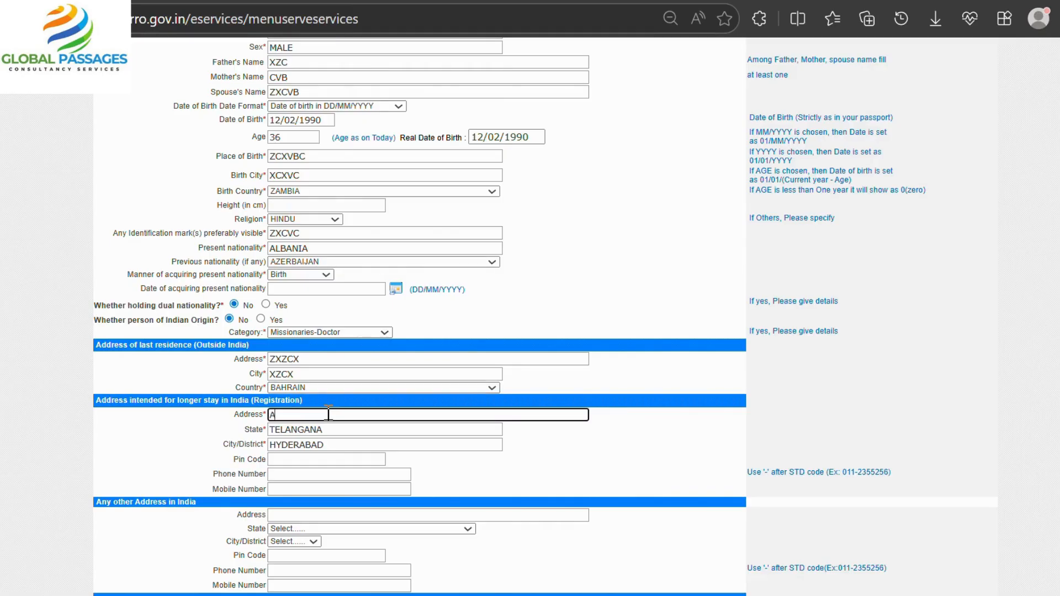
pyautogui.write('SDXVC')
pyautogui.click(295, 460)
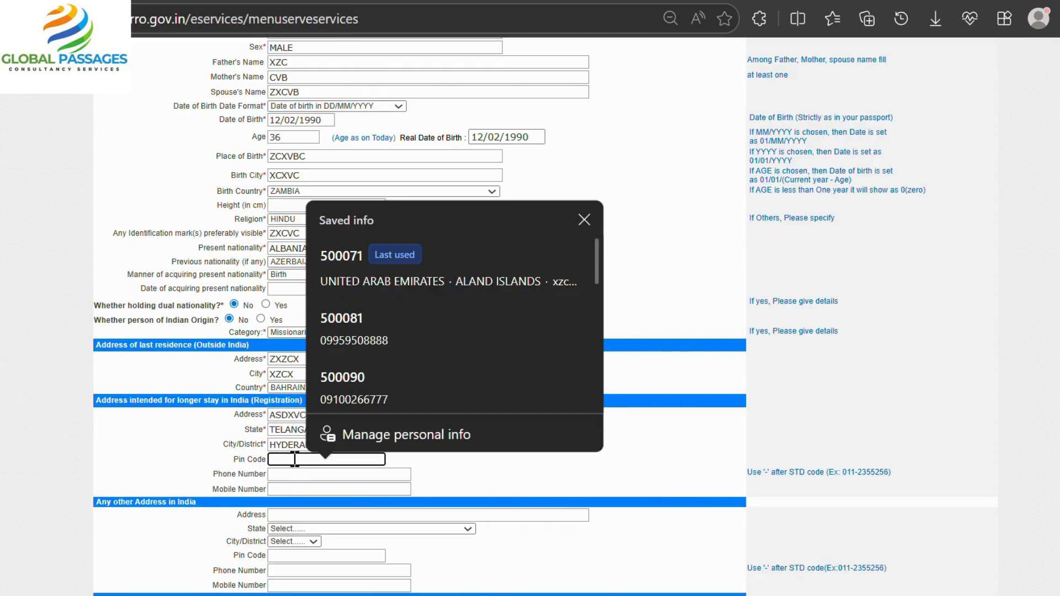
pyautogui.write('500071')
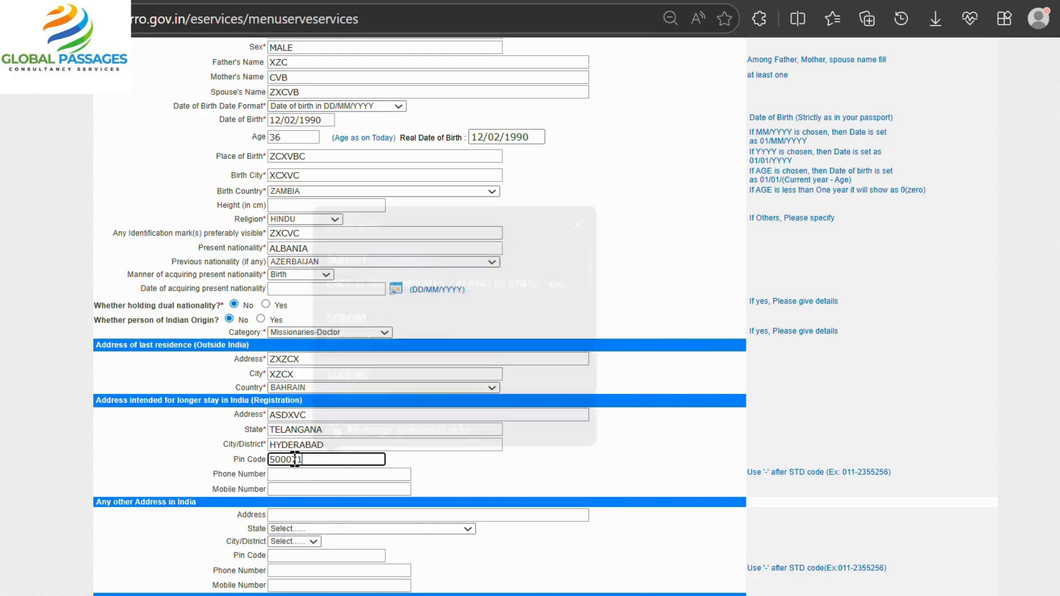
pyautogui.click(417, 469)
pyautogui.click(355, 468)
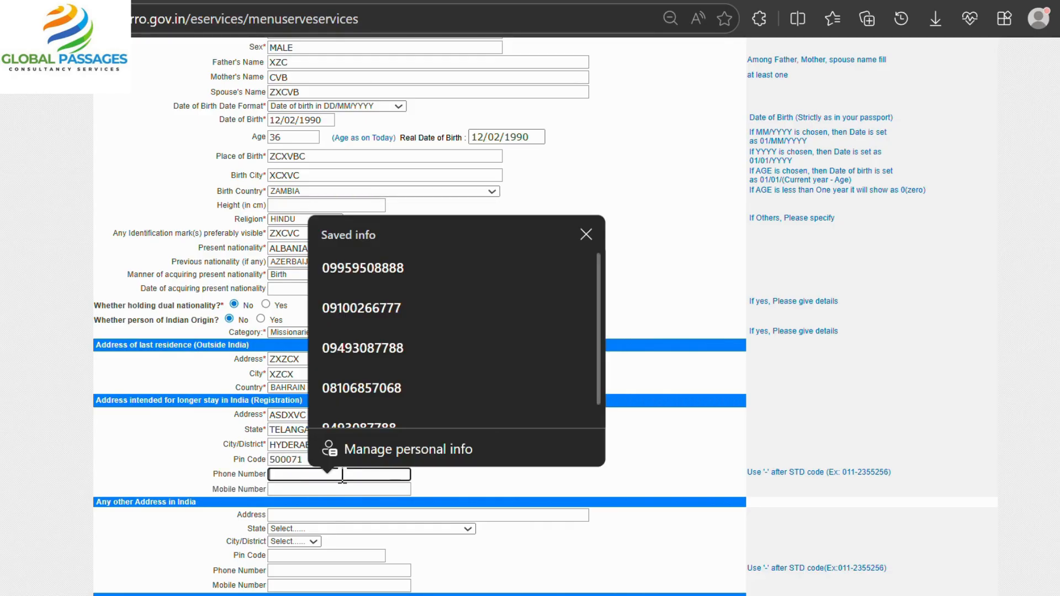
pyautogui.click(490, 553)
# Step: Set the applicant's profession/occupation to DOCTOR
pyautogui.scroll(-2, 434, 458)
pyautogui.scroll(-4, 434, 460)
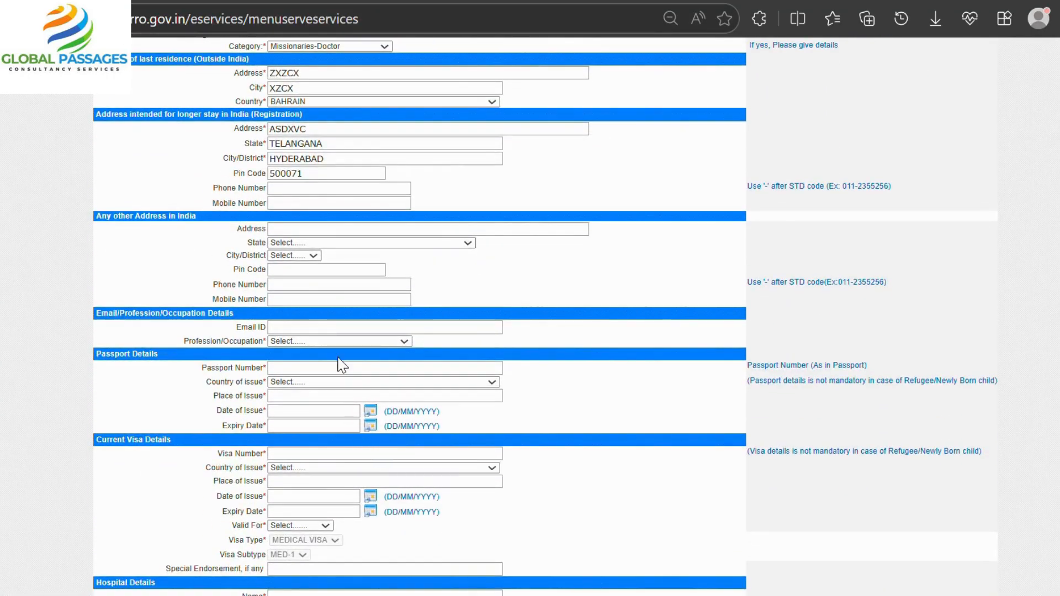
pyautogui.click(329, 341)
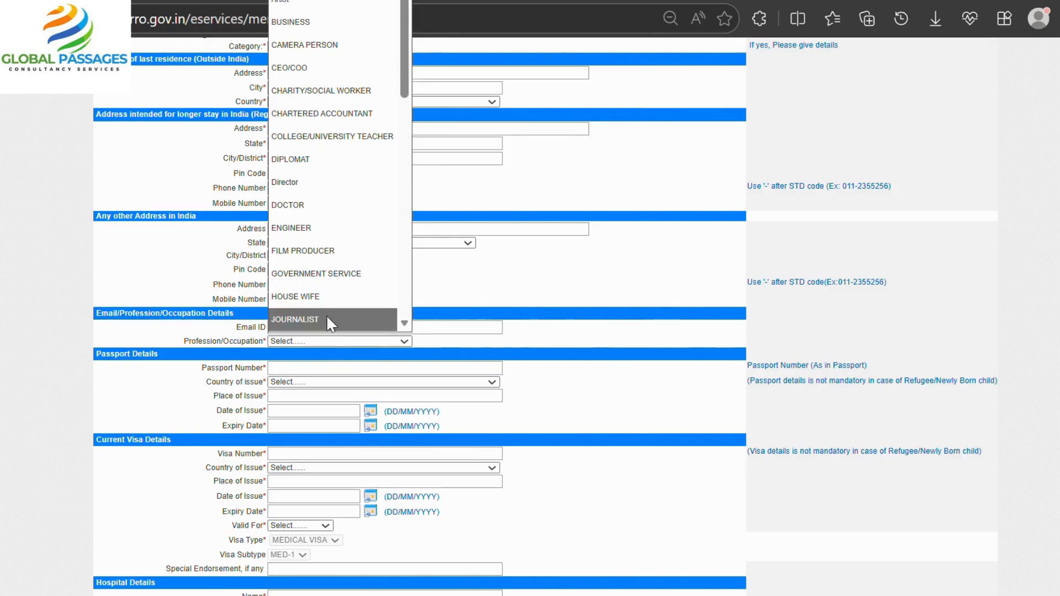
pyautogui.click(317, 199)
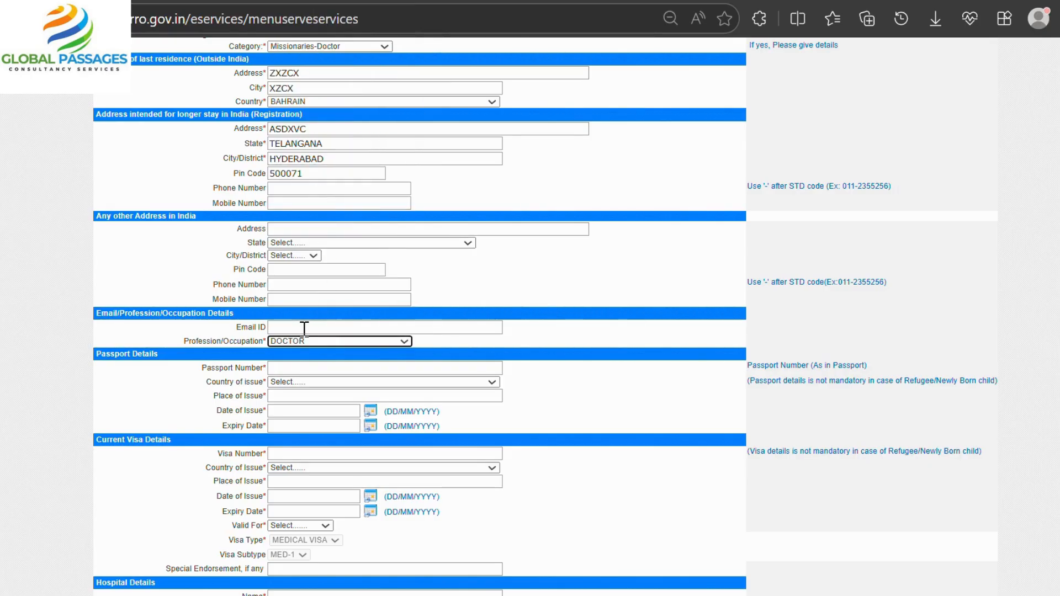
# Step: Enter the passport number, with BAHRAIN as the passport's country of issue and ZXC as its place of issue
pyautogui.click(300, 368)
pyautogui.write('ASDFE')
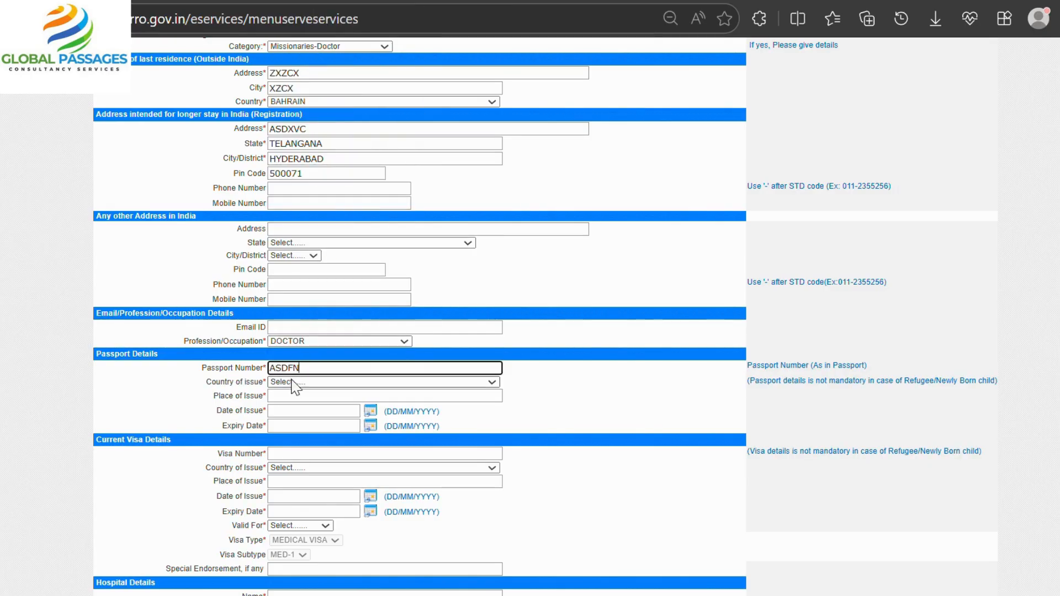
pyautogui.click(291, 382)
pyautogui.click(299, 358)
pyautogui.click(299, 394)
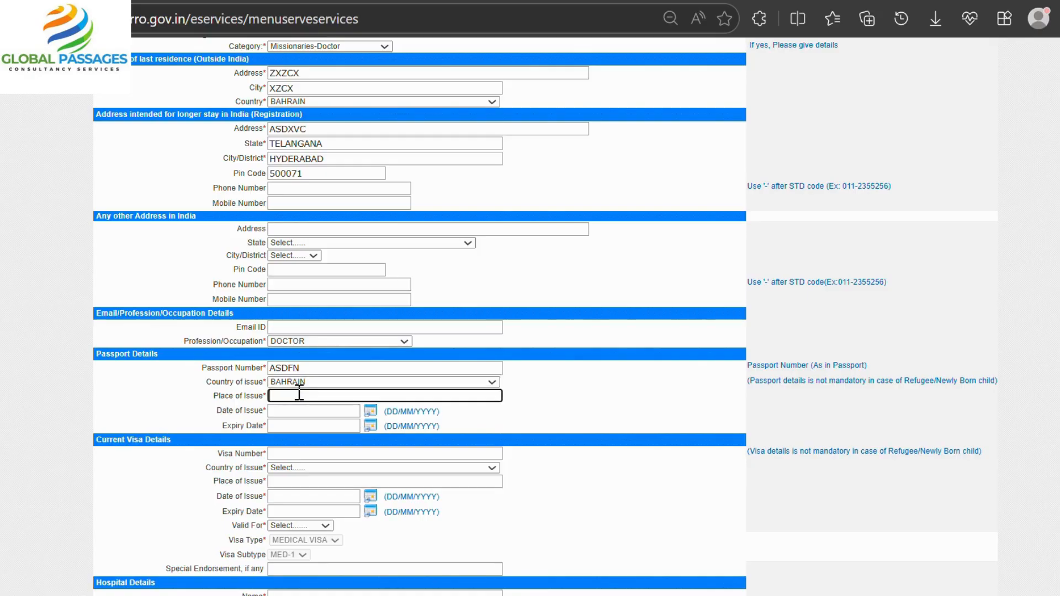
pyautogui.write('ZXC')
# Step: Set the passport's date of issue to 04/02/2026 and its expiry date to 11/02/2026
pyautogui.click(301, 410)
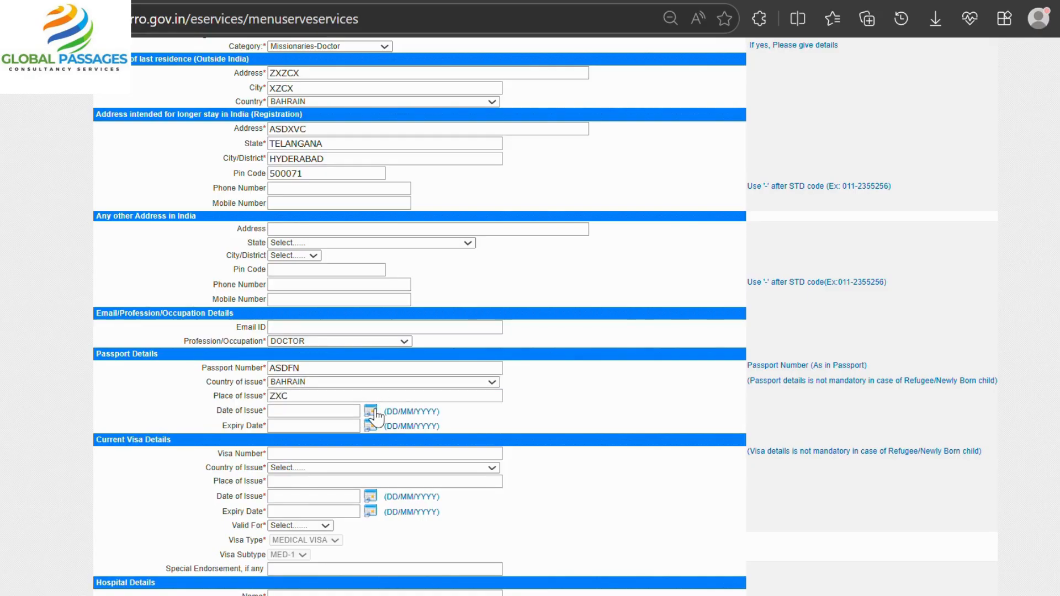
pyautogui.click(371, 412)
pyautogui.click(363, 468)
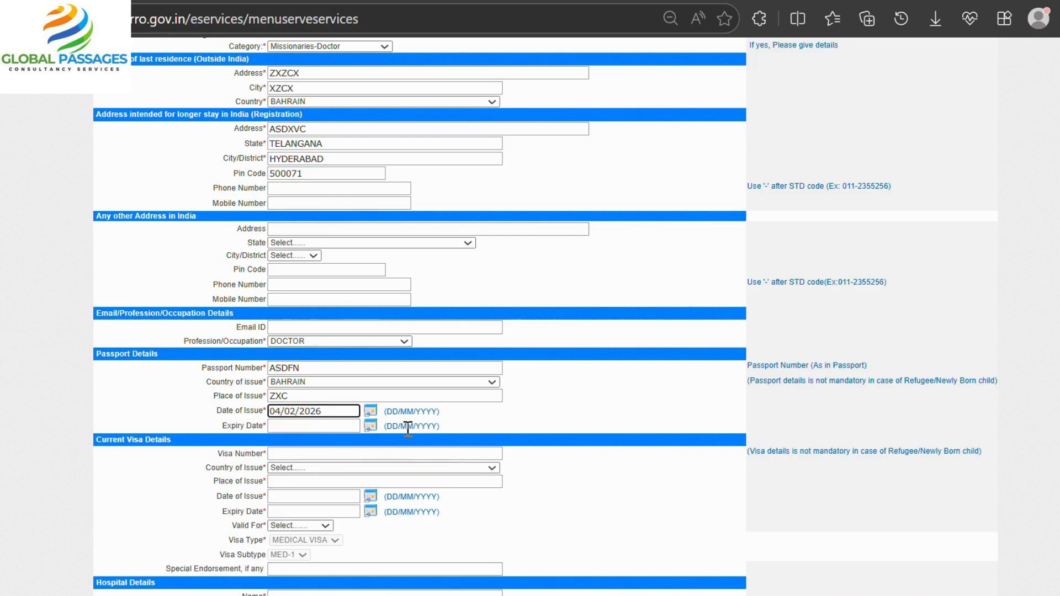
pyautogui.click(370, 426)
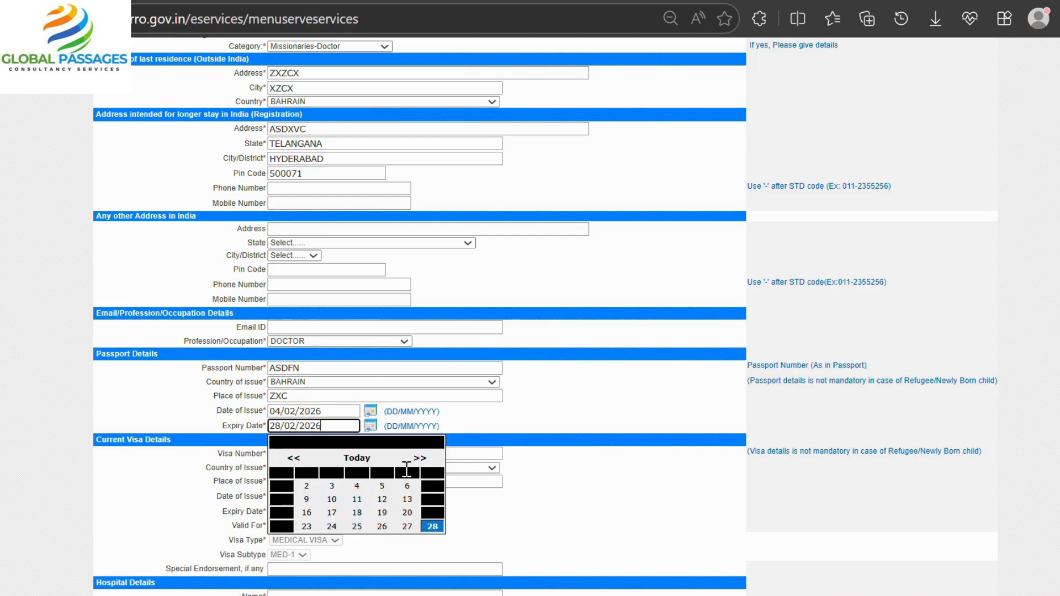
pyautogui.click(356, 500)
# Step: Enter the current visa number, with AZERBAIJAN as the visa's country of issue and ZXD as its place of issue
pyautogui.click(378, 458)
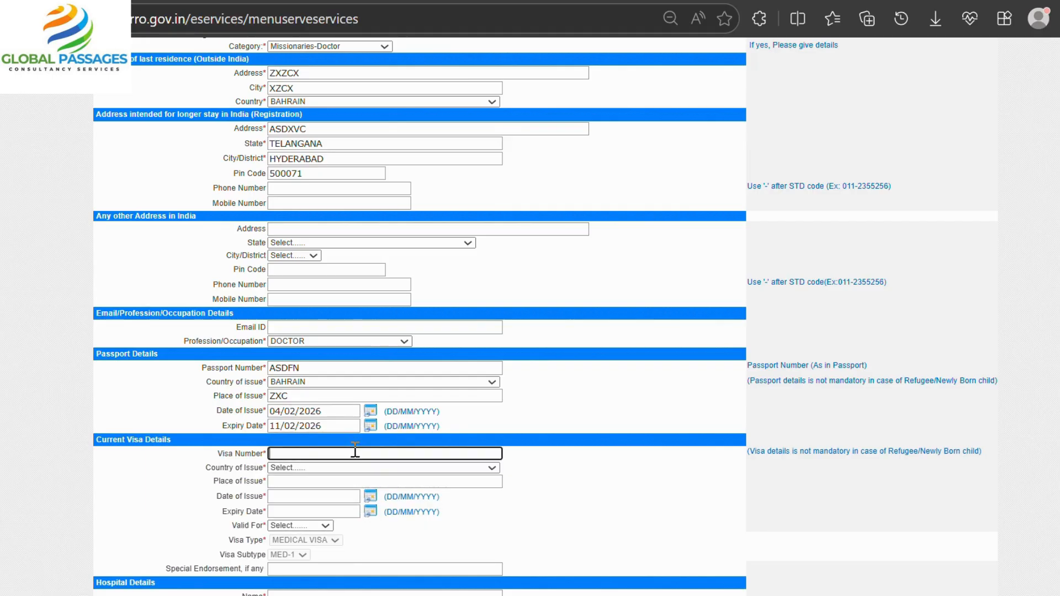
pyautogui.write('ASD')
pyautogui.click(303, 468)
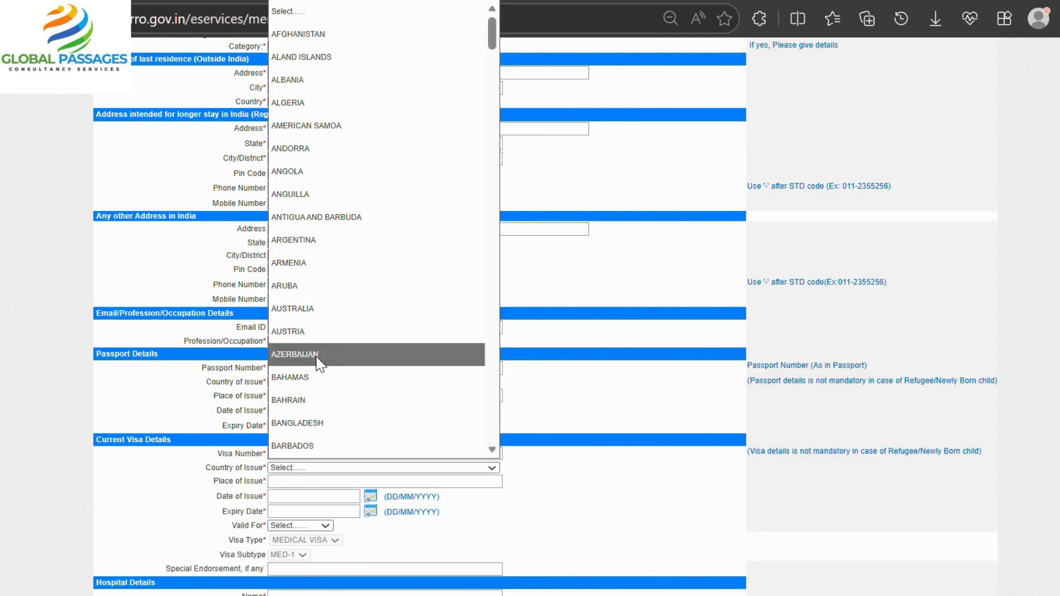
pyautogui.click(322, 360)
pyautogui.click(297, 483)
pyautogui.write('ZXD')
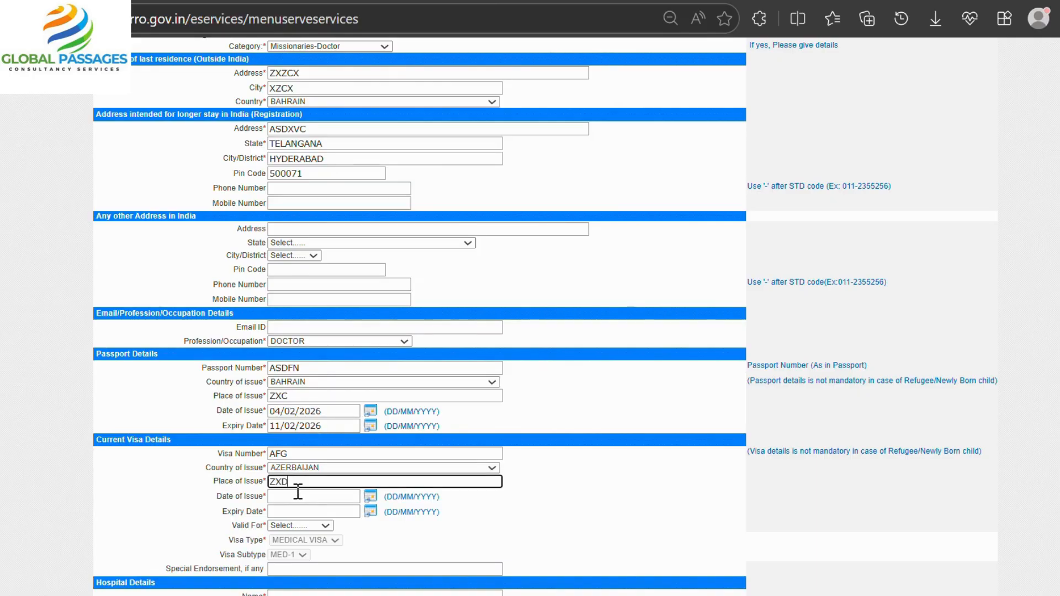
pyautogui.press('Tab')
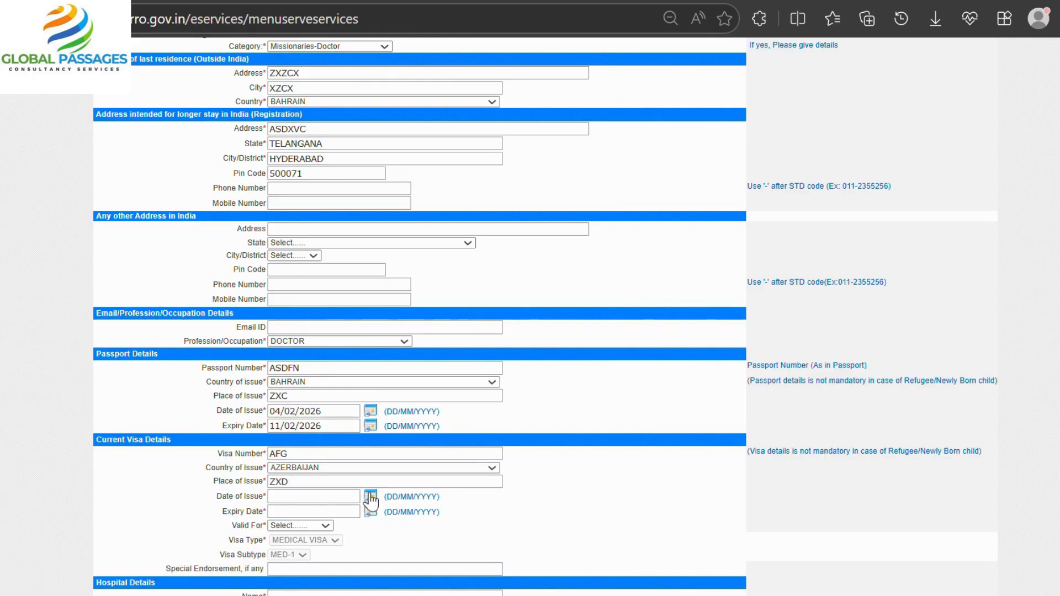
# Step: Set the current visa's date of issue to 04/02/2026 and its expiry date to 11/02/2026
pyautogui.click(370, 496)
pyautogui.click(360, 550)
pyautogui.scroll(-3, 387, 524)
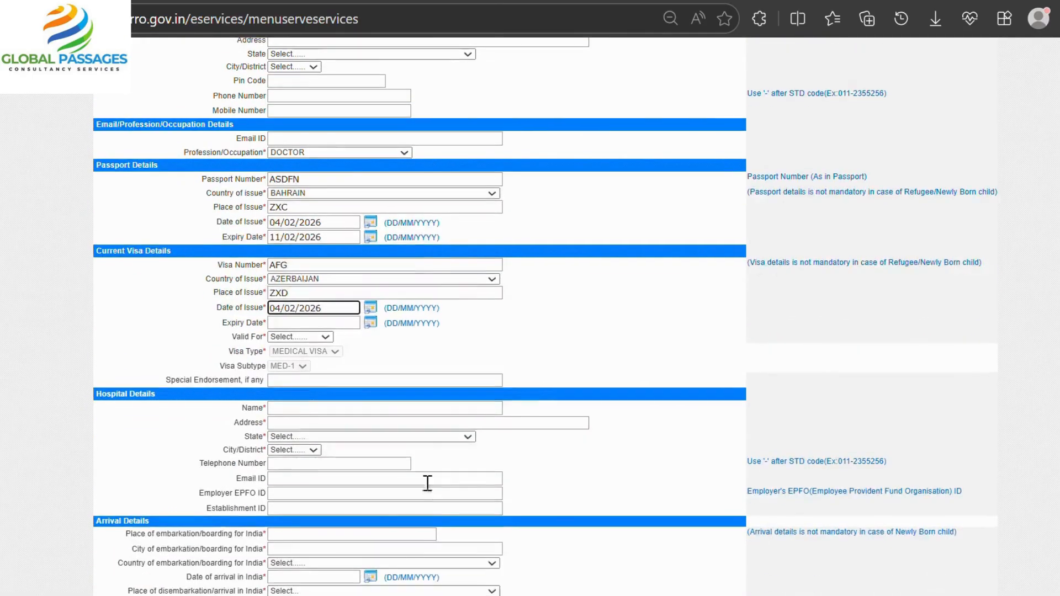
pyautogui.click(370, 321)
pyautogui.click(358, 395)
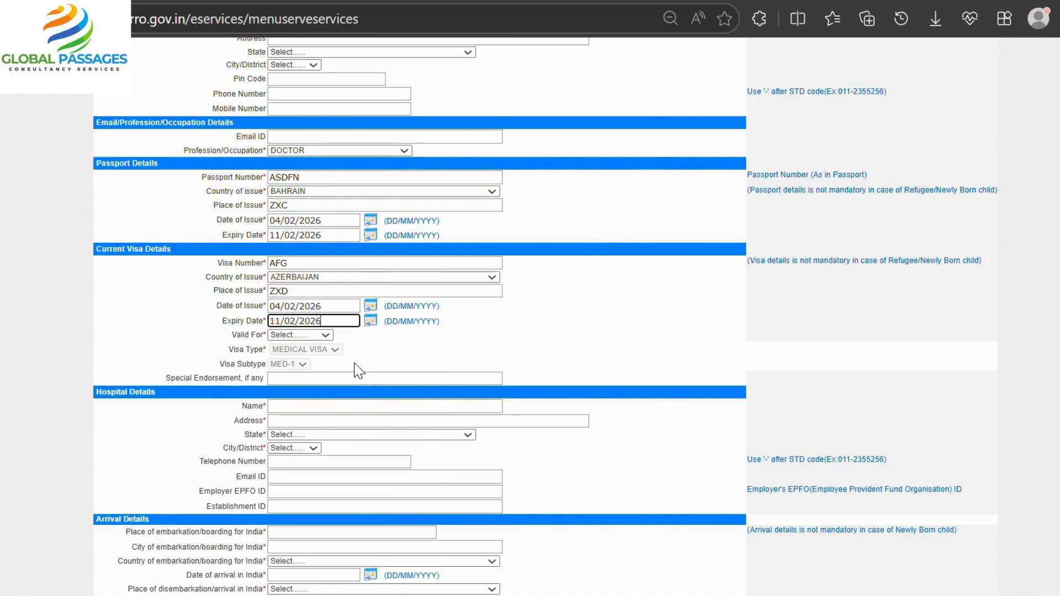
# Step: Set the current visa as valid for Triple Entry and enter ZXCVB as its special endorsement
pyautogui.click(299, 337)
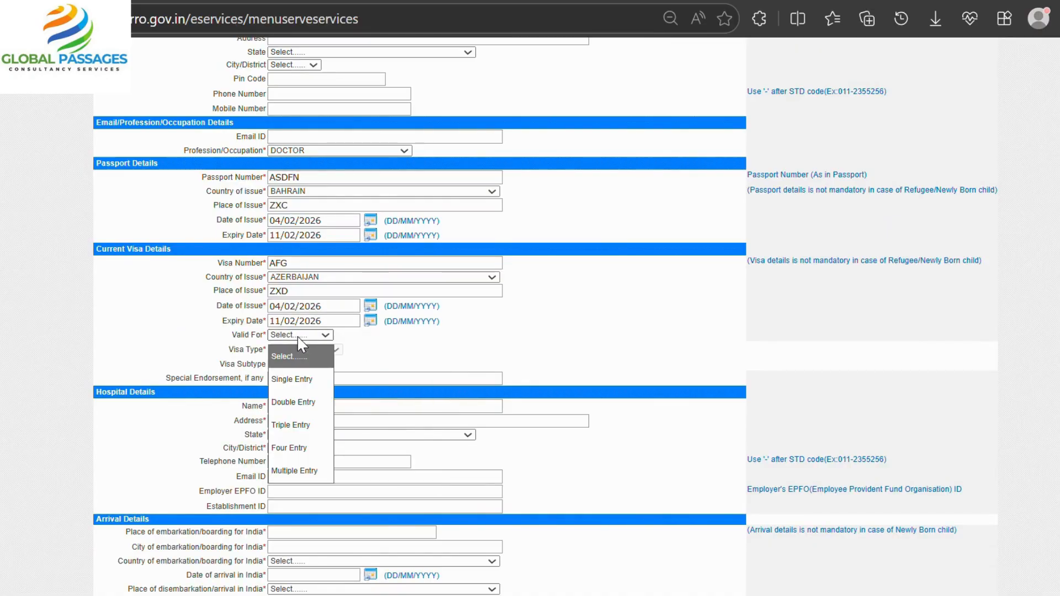
pyautogui.click(307, 428)
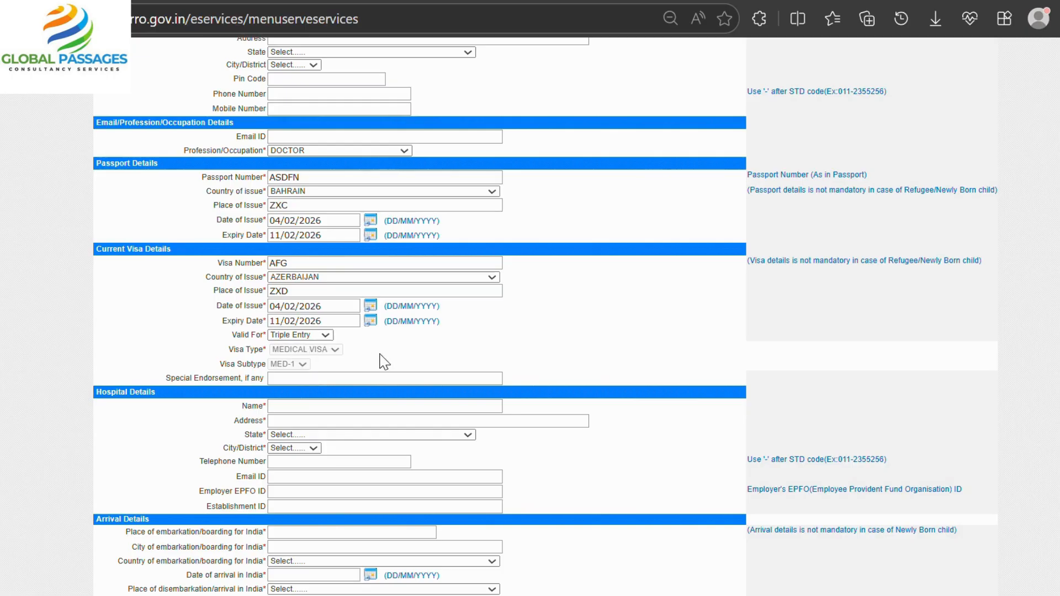
pyautogui.click(348, 378)
pyautogui.write('ZXCVB')
# Step: Enter ZXC as the hospital's name, fill in its address, and select KERALA as the state and THIRUVANANTHAPURAM as the district
pyautogui.click(317, 406)
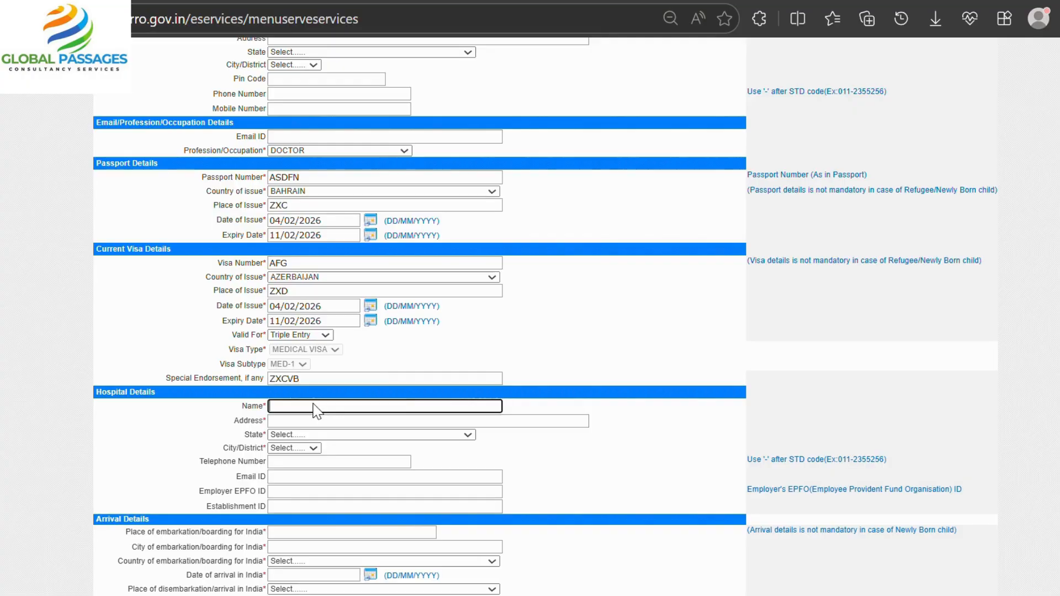
pyautogui.write('ZXC')
pyautogui.click(366, 420)
pyautogui.write('XCVB')
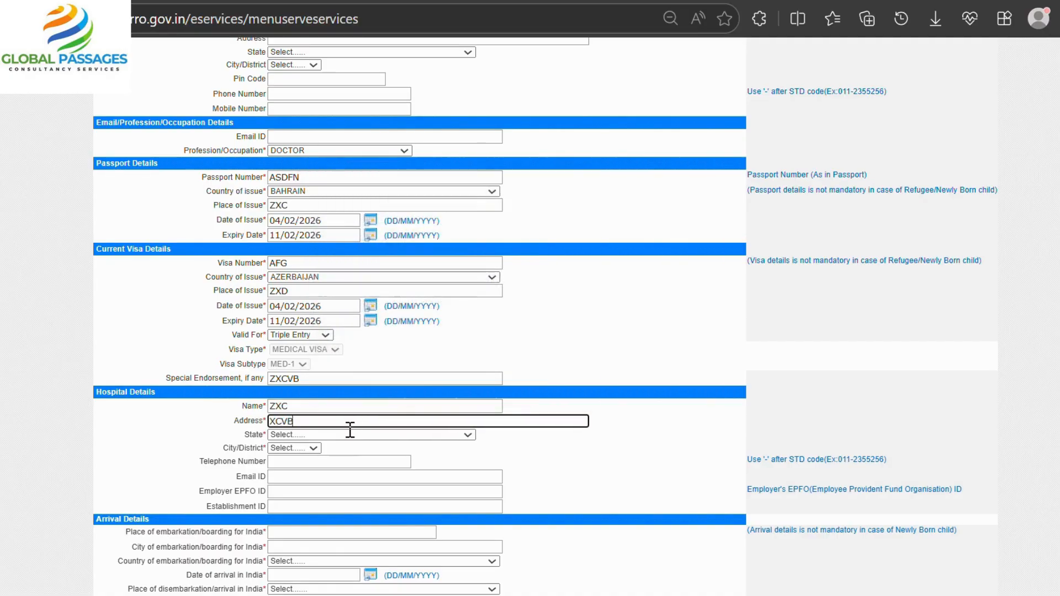
pyautogui.click(352, 434)
pyautogui.click(331, 372)
pyautogui.click(337, 449)
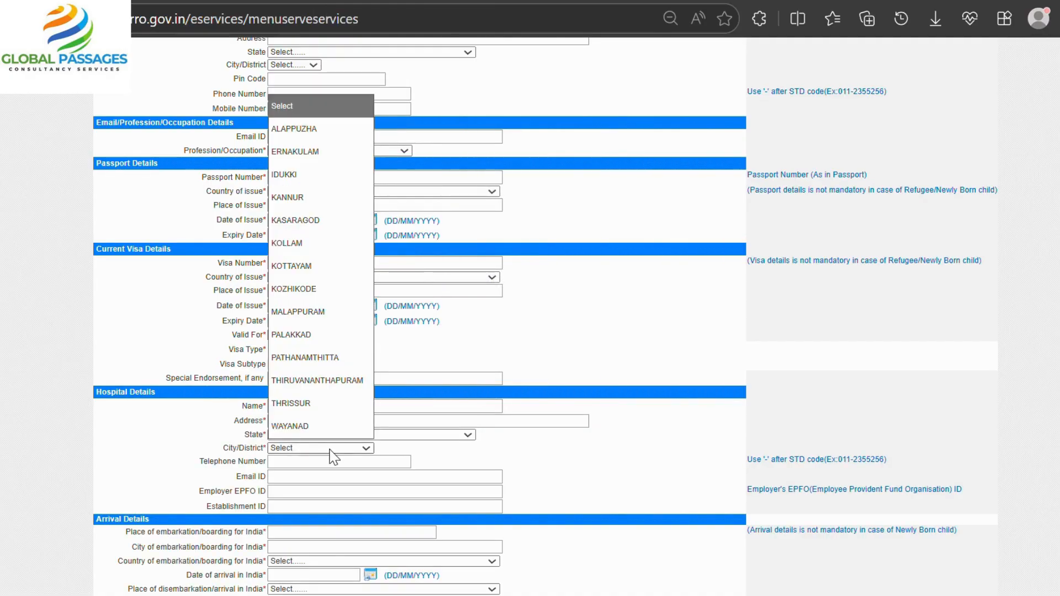
pyautogui.click(319, 378)
pyautogui.click(296, 462)
pyautogui.write('Z')
pyautogui.press('BackSpace')
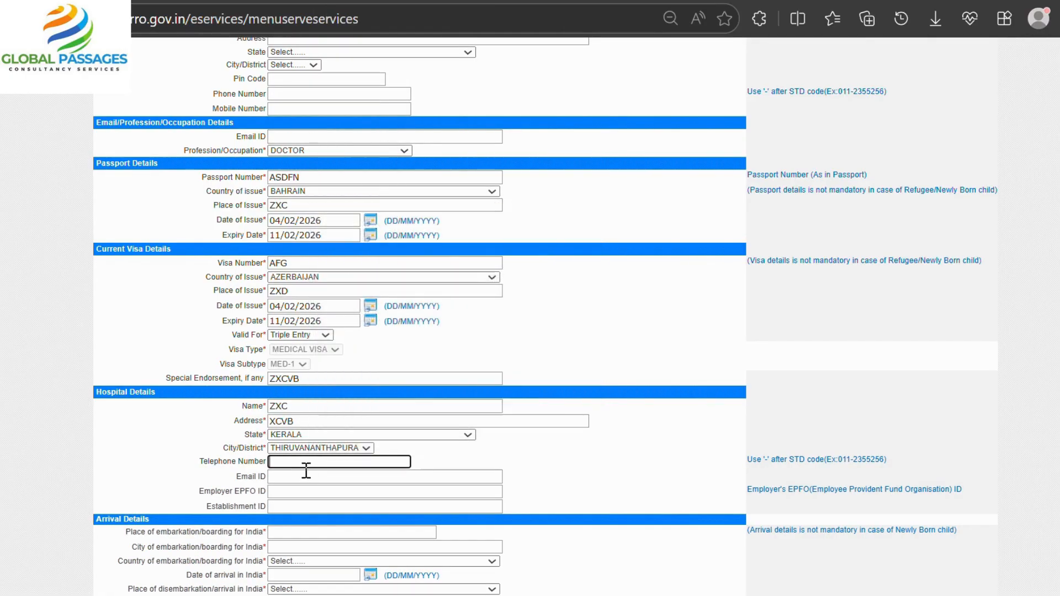
pyautogui.click(305, 476)
pyautogui.click(335, 492)
# Step: Enter ZVCV as the place, ZXC as the city and BAHAMAS as the country of embarkation for India
pyautogui.scroll(-3, 336, 486)
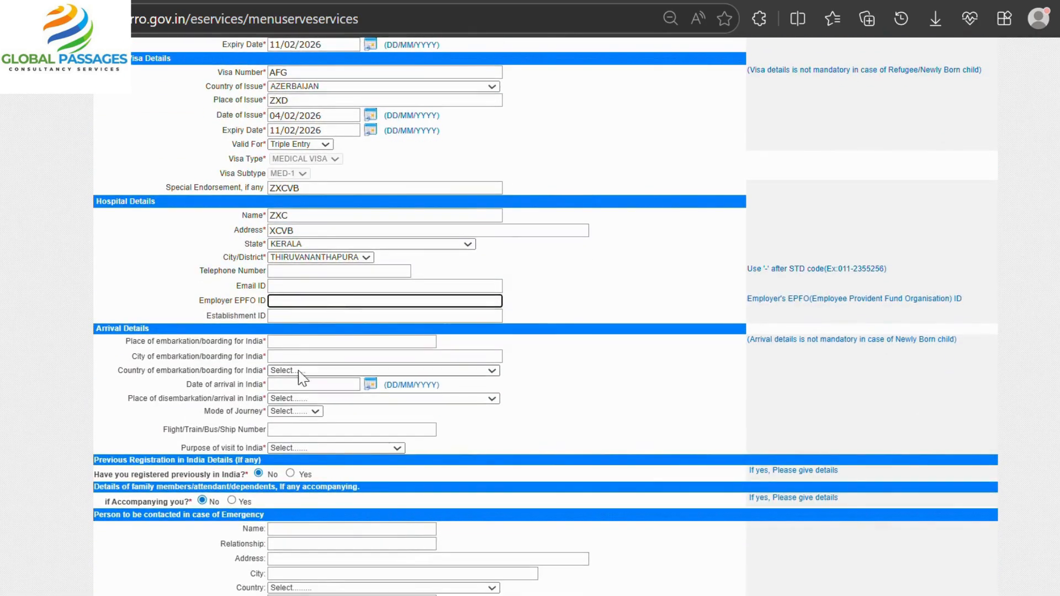
pyautogui.click(292, 341)
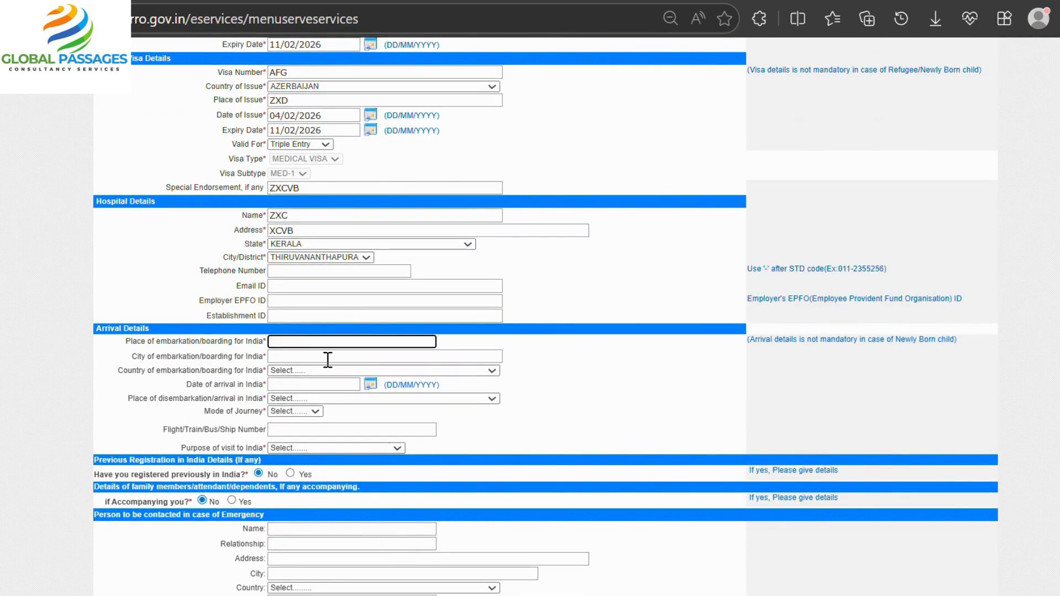
pyautogui.write('ZVCV')
pyautogui.click(314, 357)
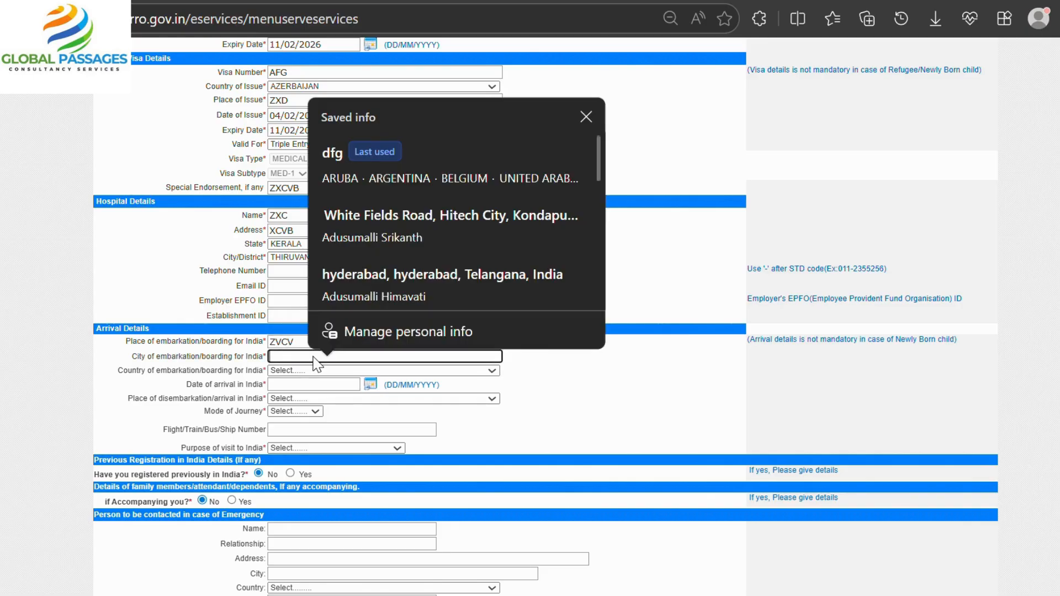
pyautogui.write('ZXC')
pyautogui.click(309, 370)
pyautogui.click(314, 336)
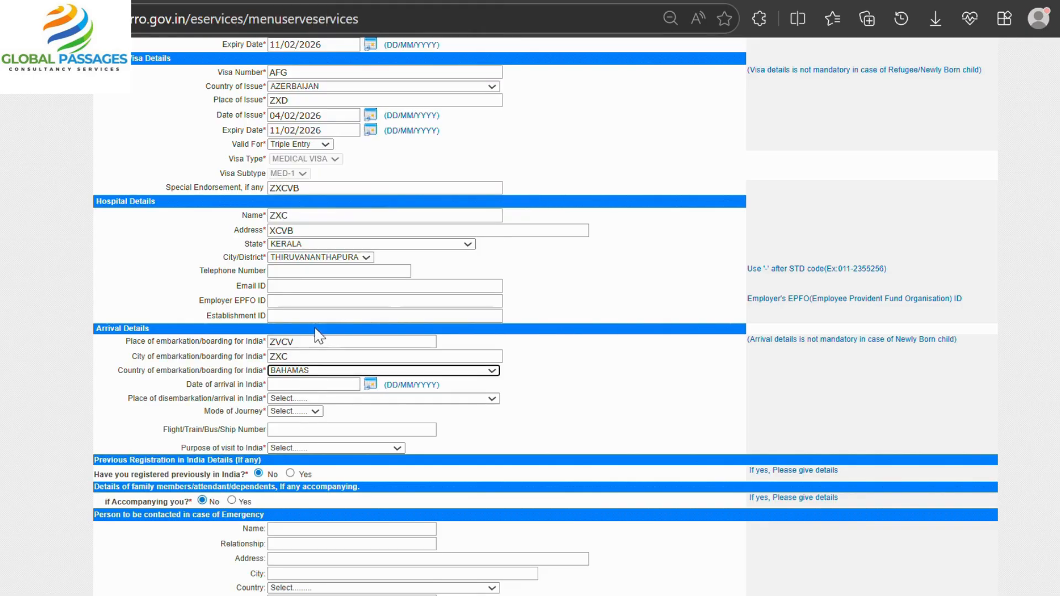
# Step: Set the date of arrival in India to 19/02/2026 and the place of disembarkation to HILLI
pyautogui.click(371, 385)
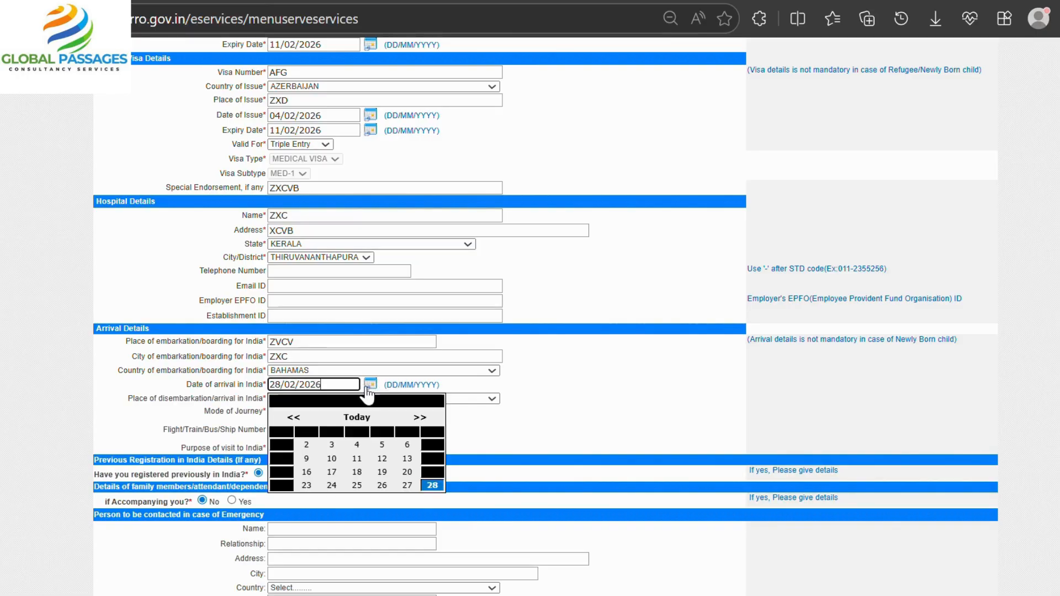
pyautogui.click(382, 473)
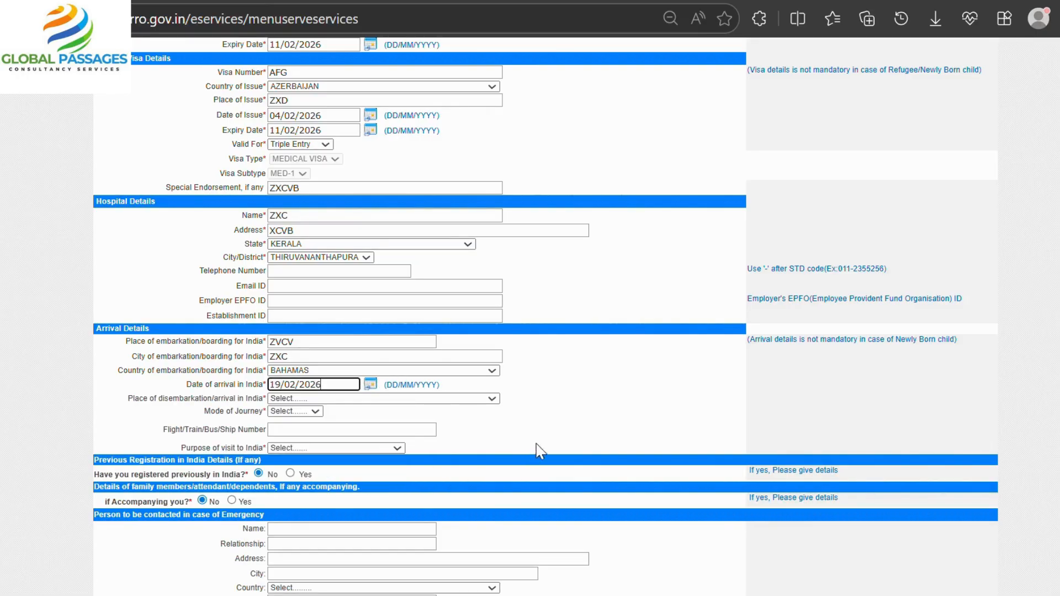
pyautogui.click(317, 399)
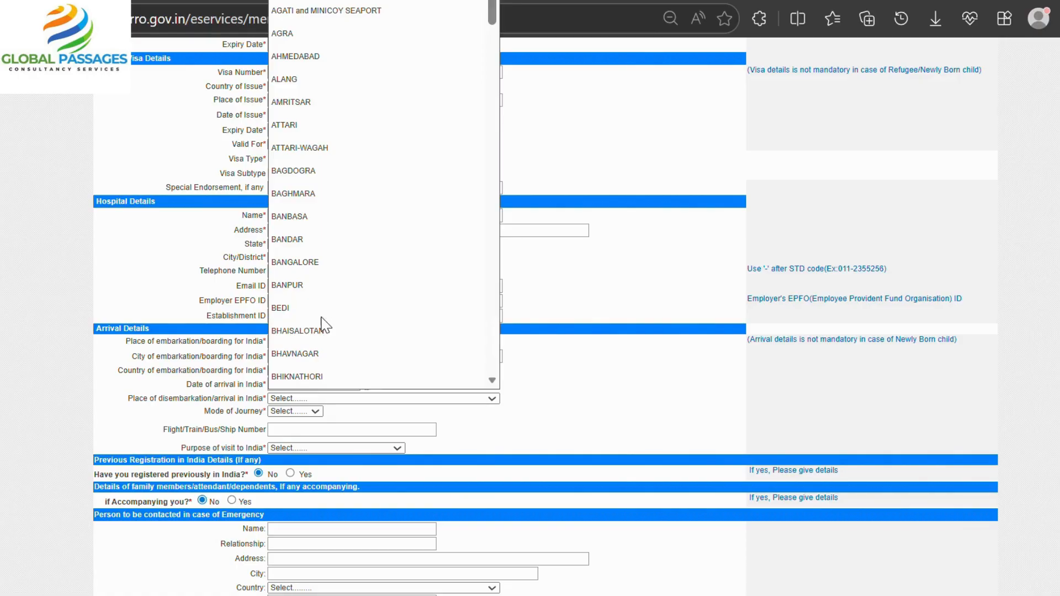
pyautogui.write('hy')
pyautogui.click(322, 315)
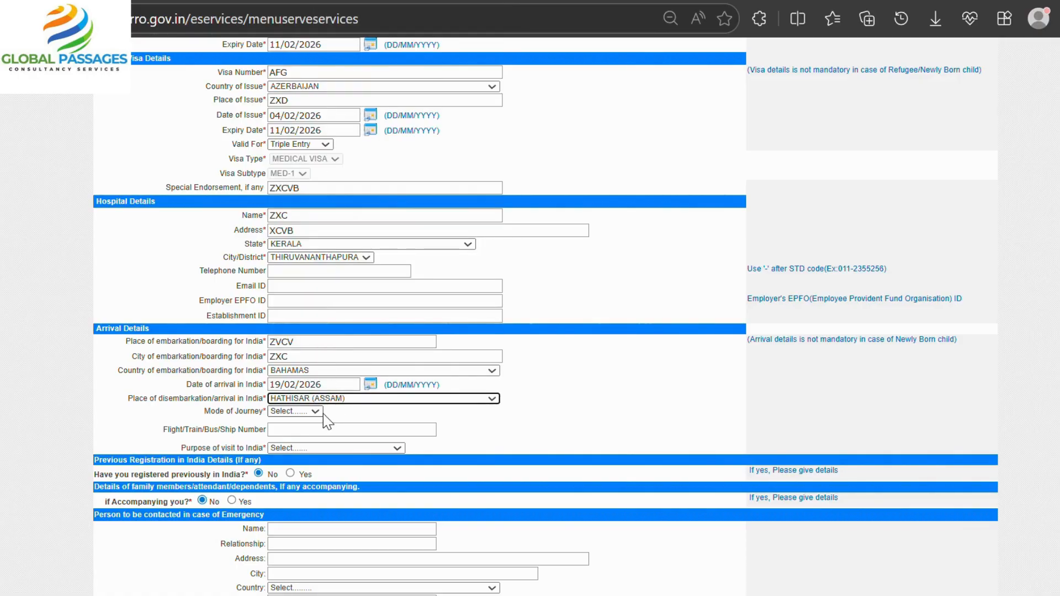
pyautogui.click(325, 399)
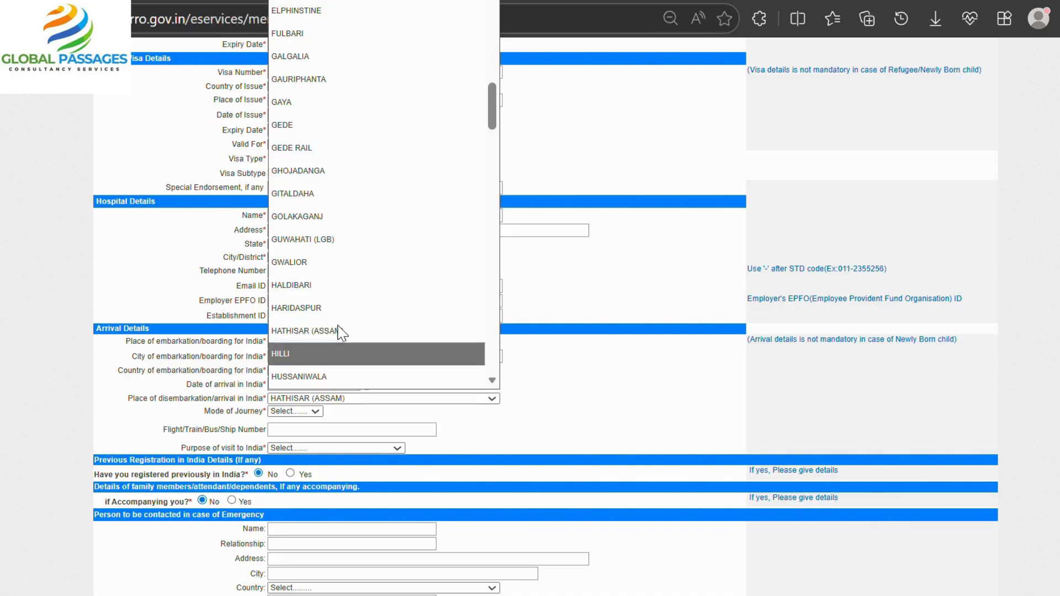
pyautogui.click(338, 331)
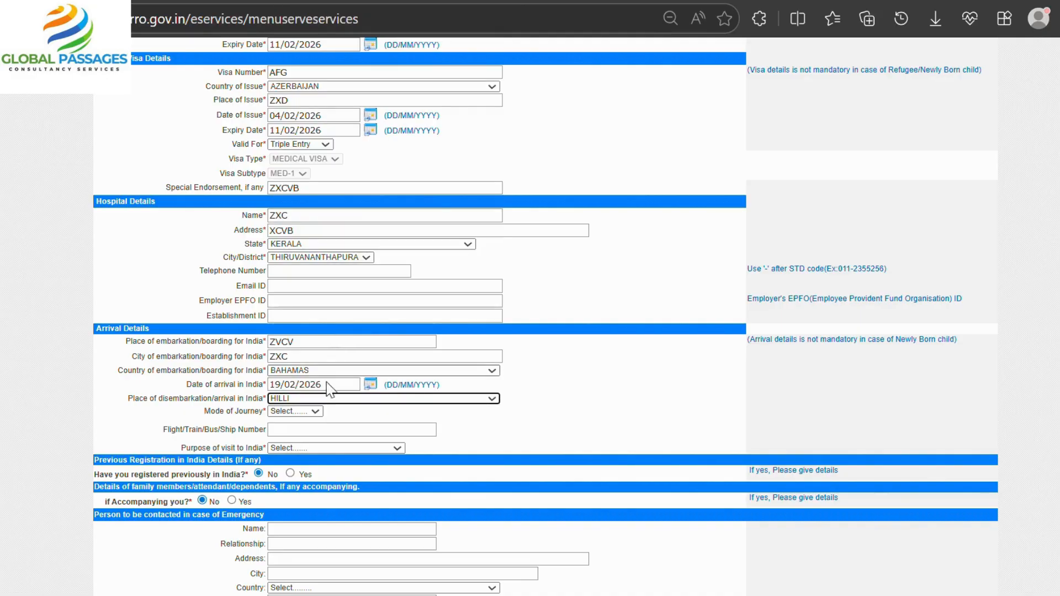
# Step: Set the mode of journey to Air and the purpose of visit to India to Medical Treatment of self
pyautogui.click(291, 411)
pyautogui.click(281, 454)
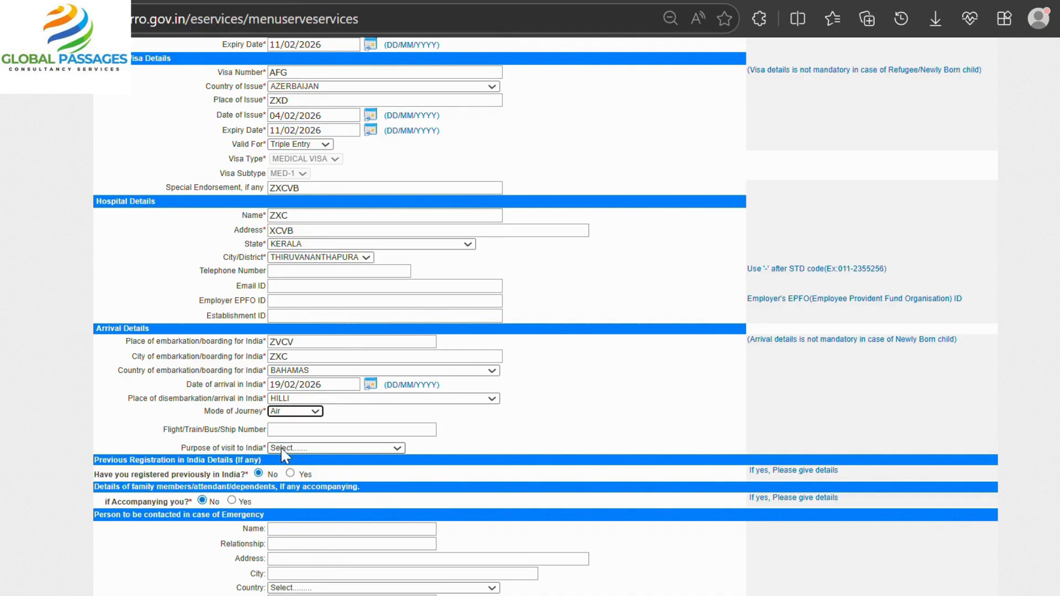
pyautogui.click(313, 445)
pyautogui.click(301, 402)
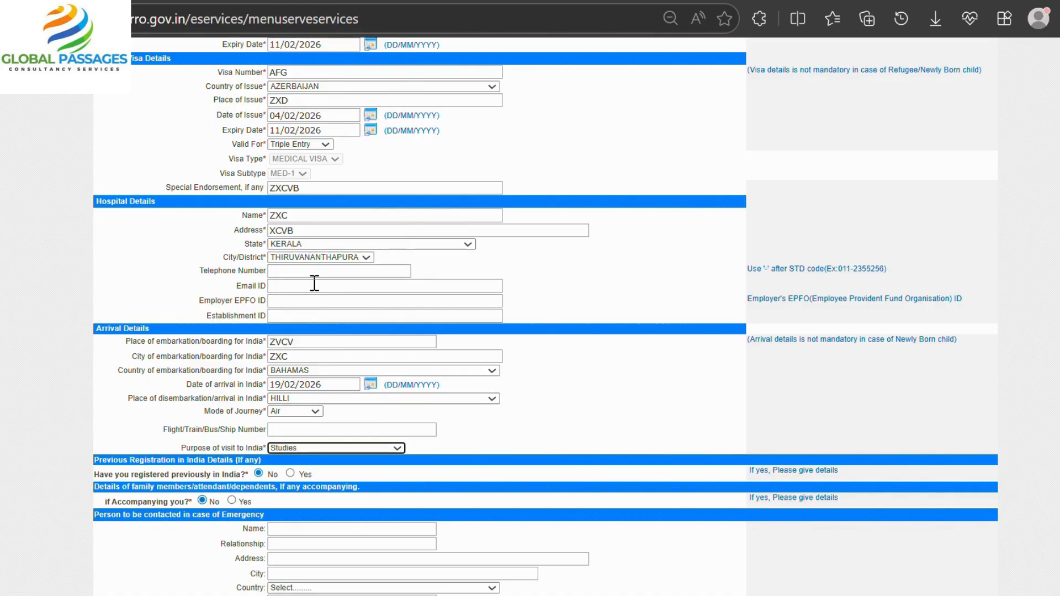
pyautogui.click(303, 448)
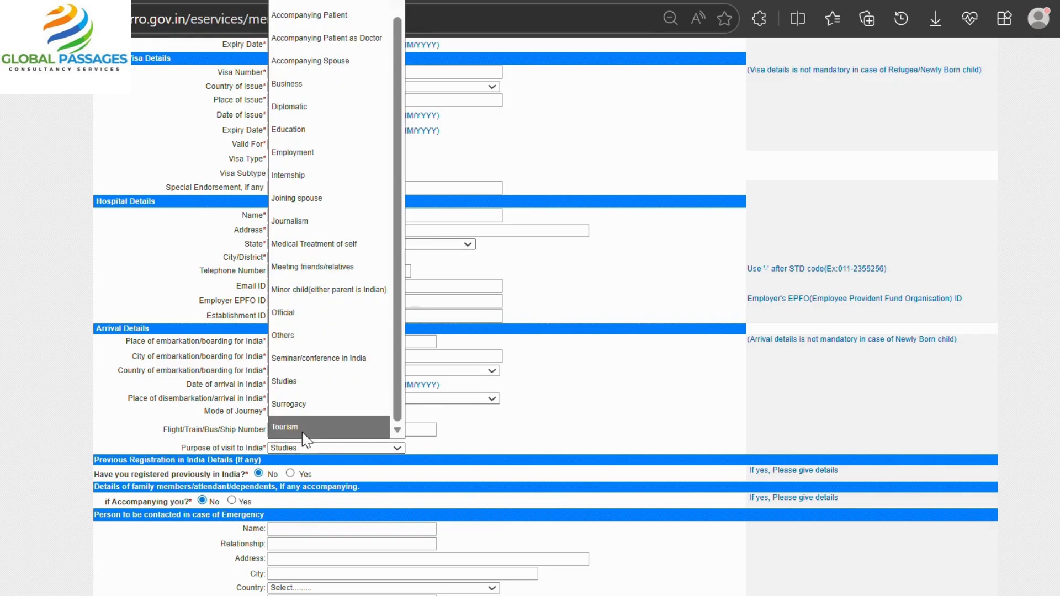
pyautogui.click(349, 243)
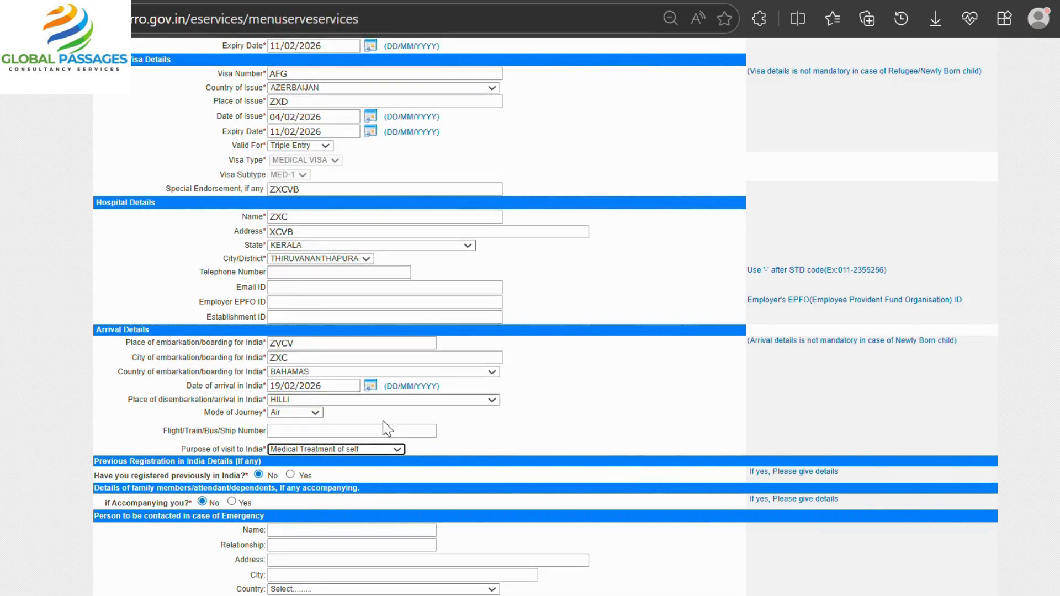
# Step: Set the required period of visa extension to 6 months
pyautogui.scroll(5, 340, 356)
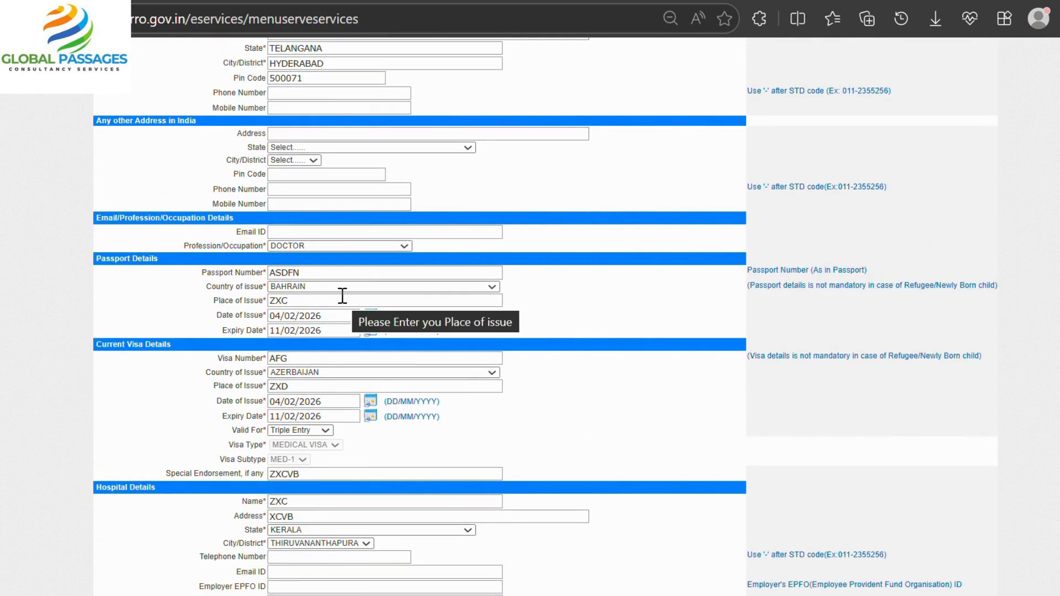
pyautogui.scroll(-8, 343, 297)
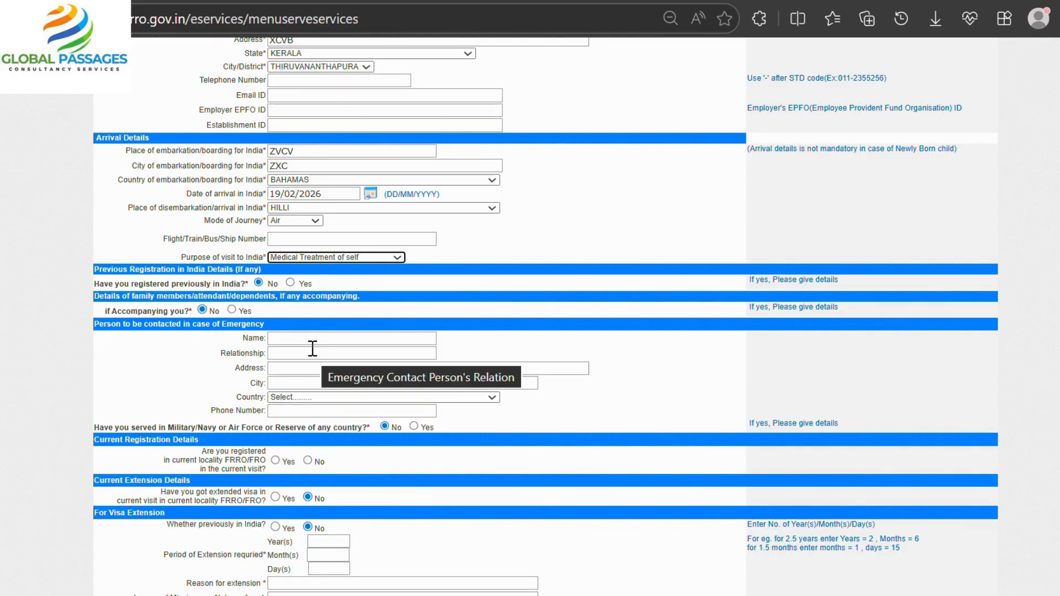
pyautogui.scroll(-3, 309, 351)
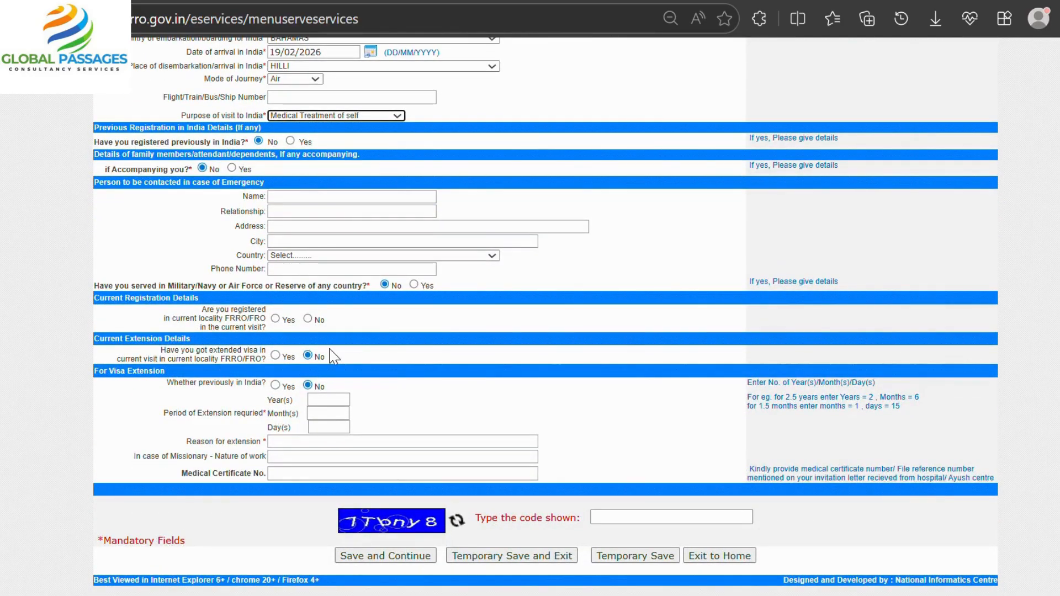
pyautogui.click(328, 413)
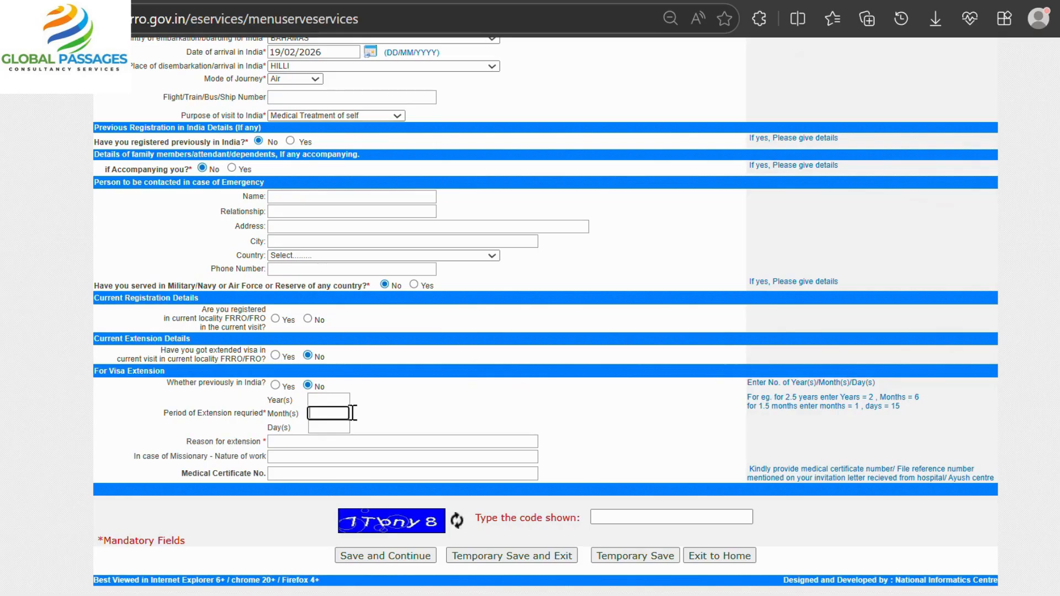
pyautogui.write('6')
pyautogui.click(408, 396)
# Step: Enter MEDICAL as the reason for the visa extension
pyautogui.scroll(3, 408, 397)
pyautogui.scroll(3, 393, 381)
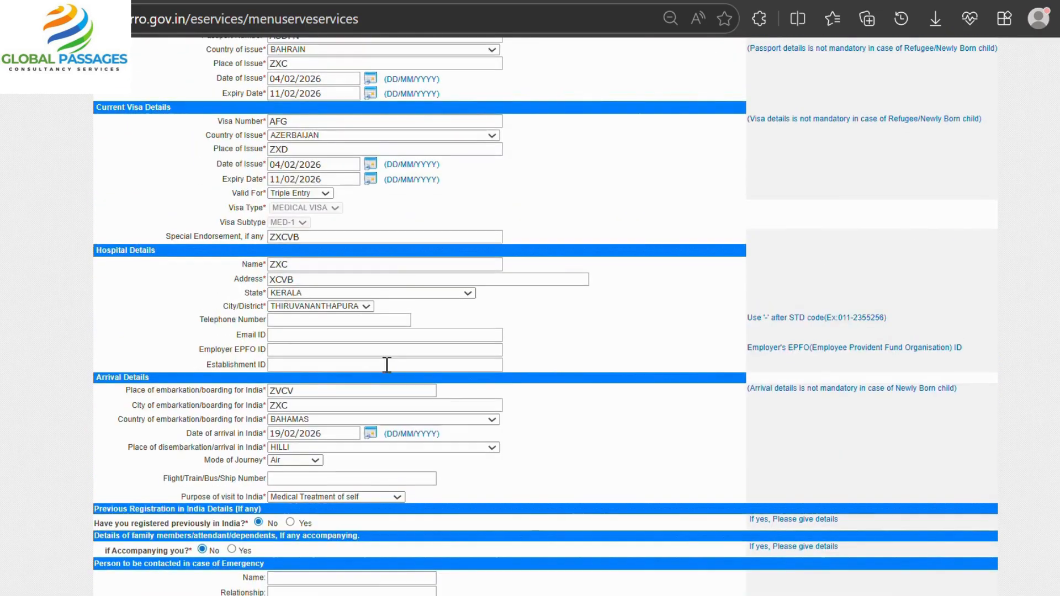
pyautogui.scroll(-5, 385, 362)
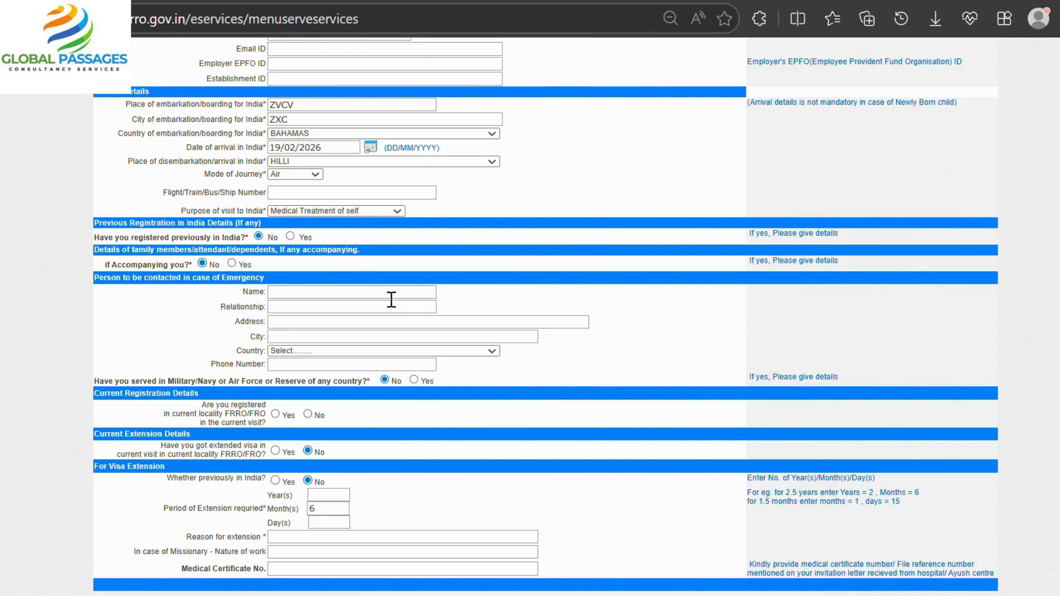
pyautogui.scroll(-1, 429, 432)
pyautogui.scroll(-1, 429, 432)
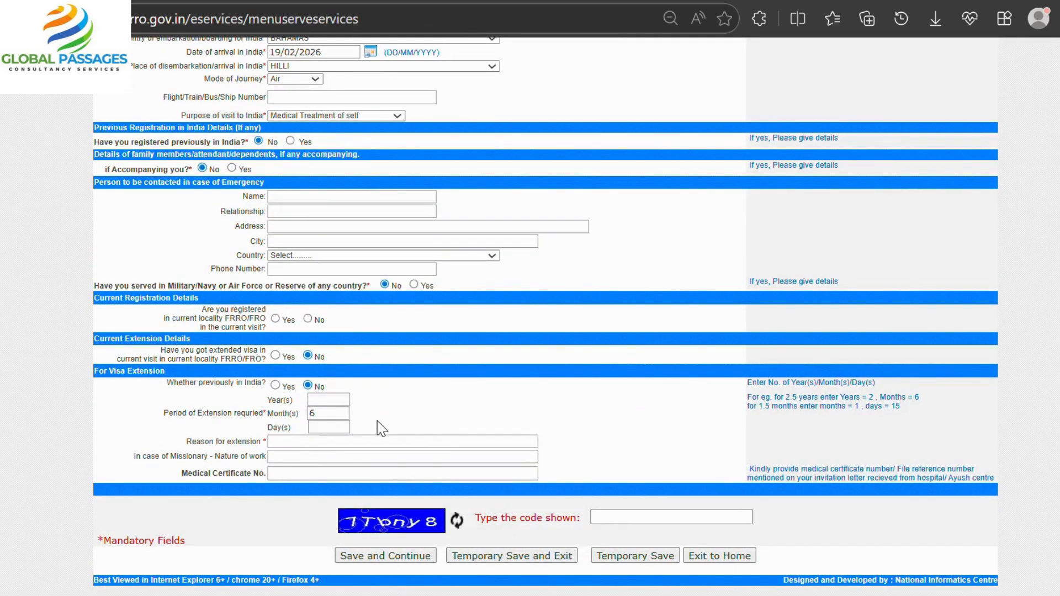
pyautogui.click(322, 442)
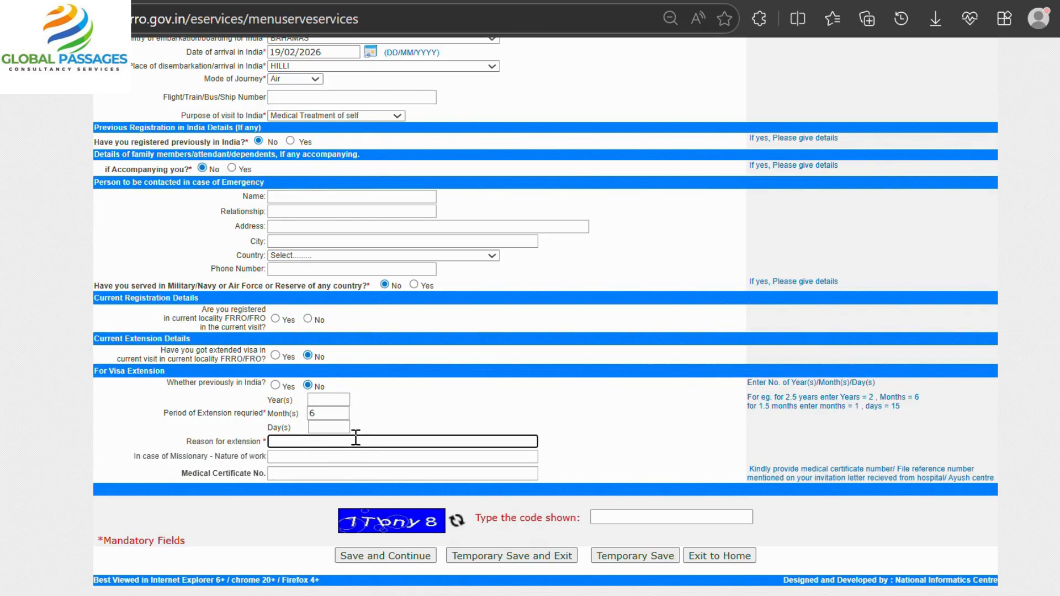
pyautogui.write('MEDICAL')
pyautogui.click(615, 506)
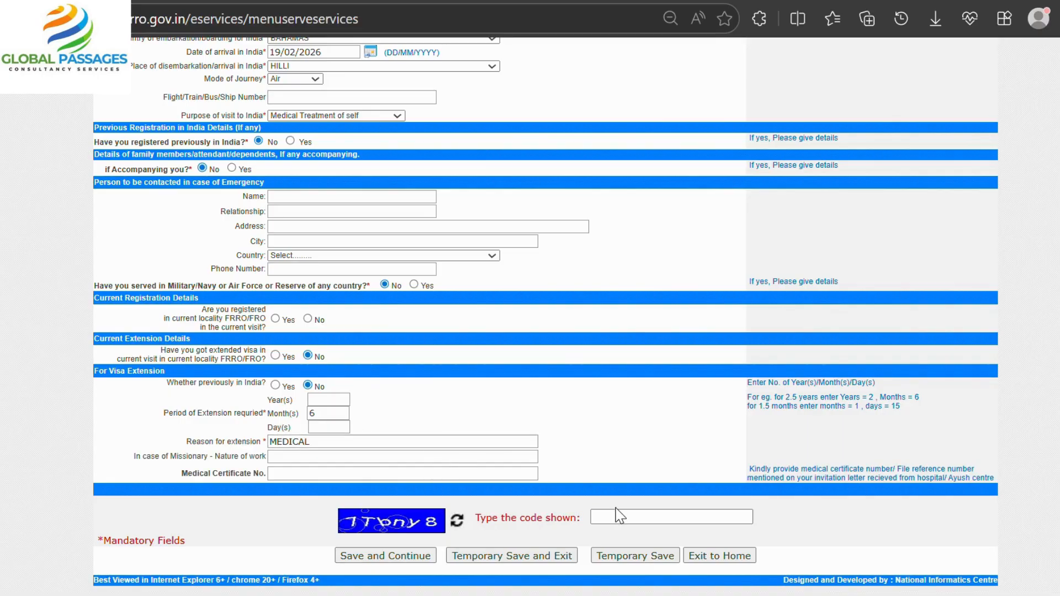
# Step: Fill in the captcha code shown below the visa extension form and try to save the form and continue
pyautogui.click(616, 518)
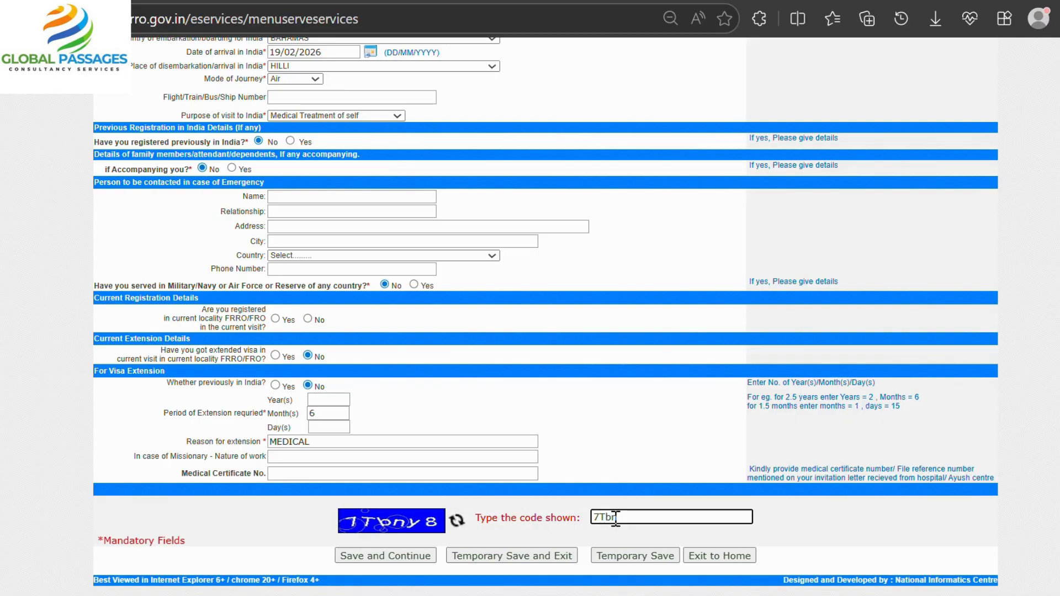
pyautogui.write('7Tbny8')
pyautogui.click(420, 562)
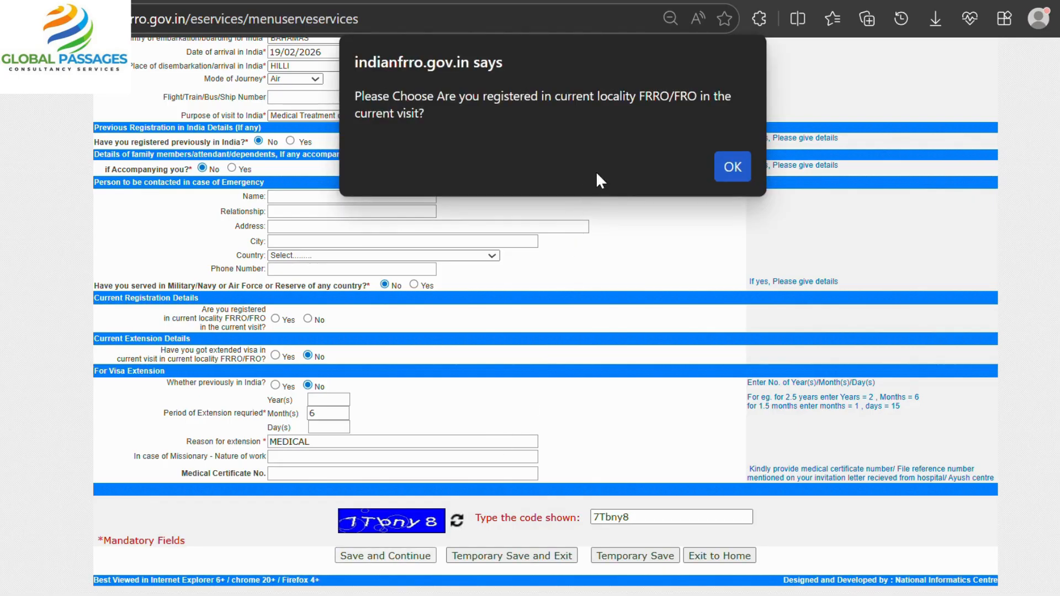
# Step: Answer No to being registered in the current locality FRRO/FRO, save the form and continue, and decline saving the address in the browser
pyautogui.click(724, 165)
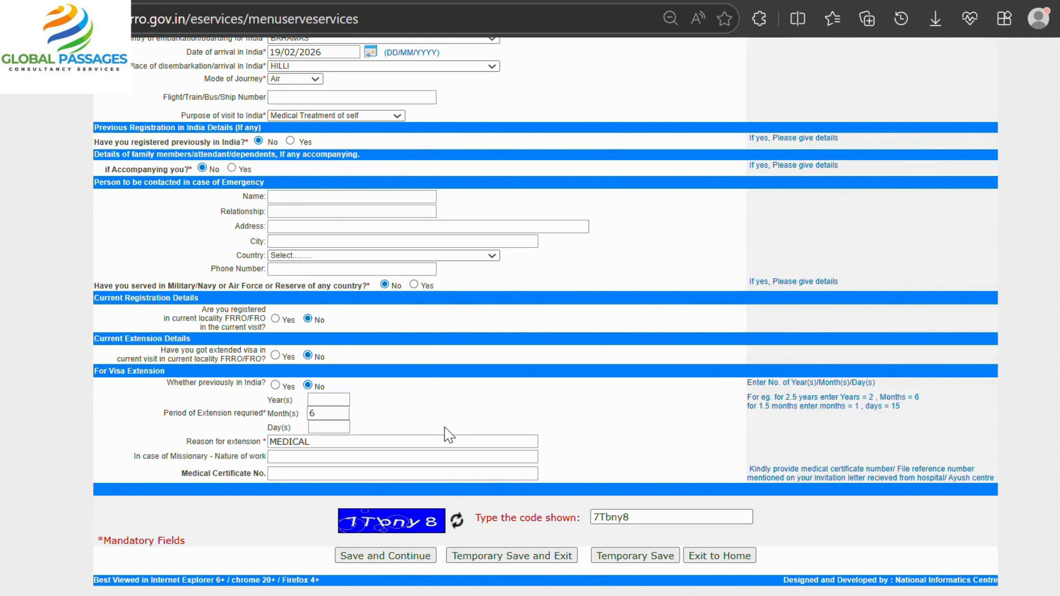
pyautogui.click(373, 556)
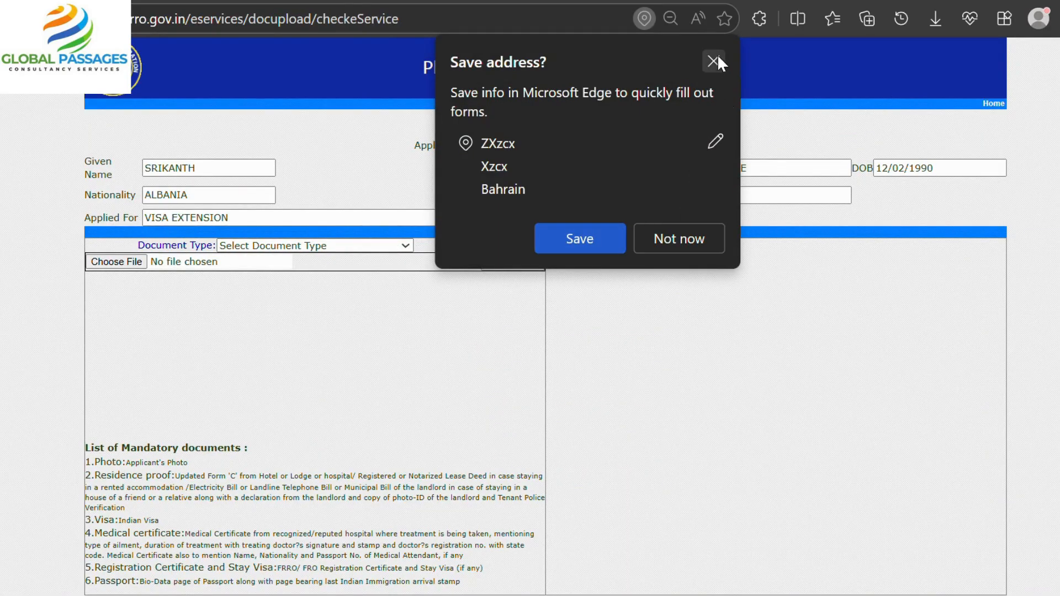
pyautogui.click(684, 243)
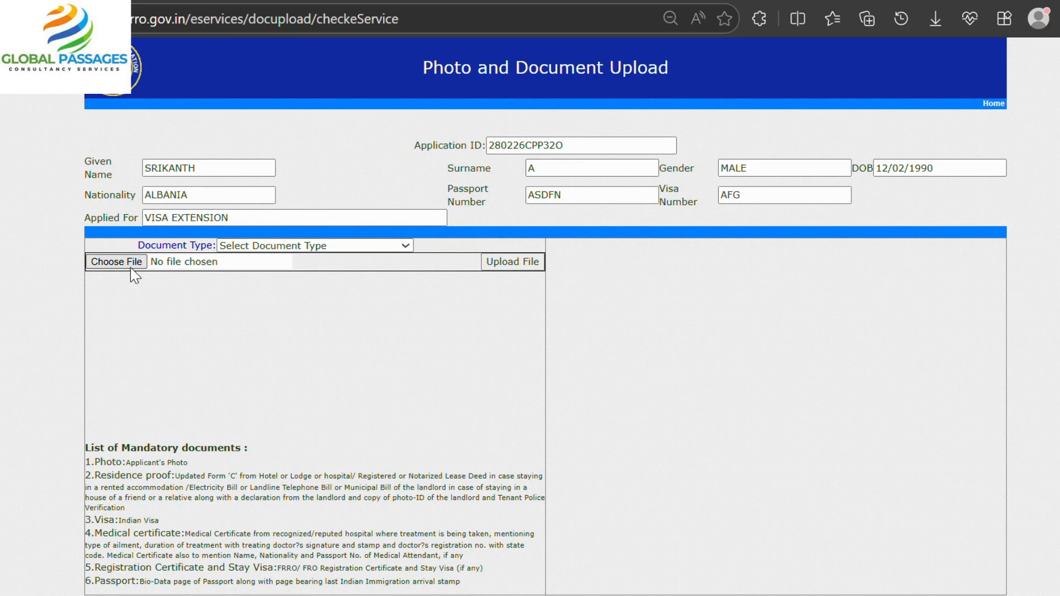
# Step: Cancel choosing a file without a document type, and set the document type for the upload to Others
pyautogui.click(117, 262)
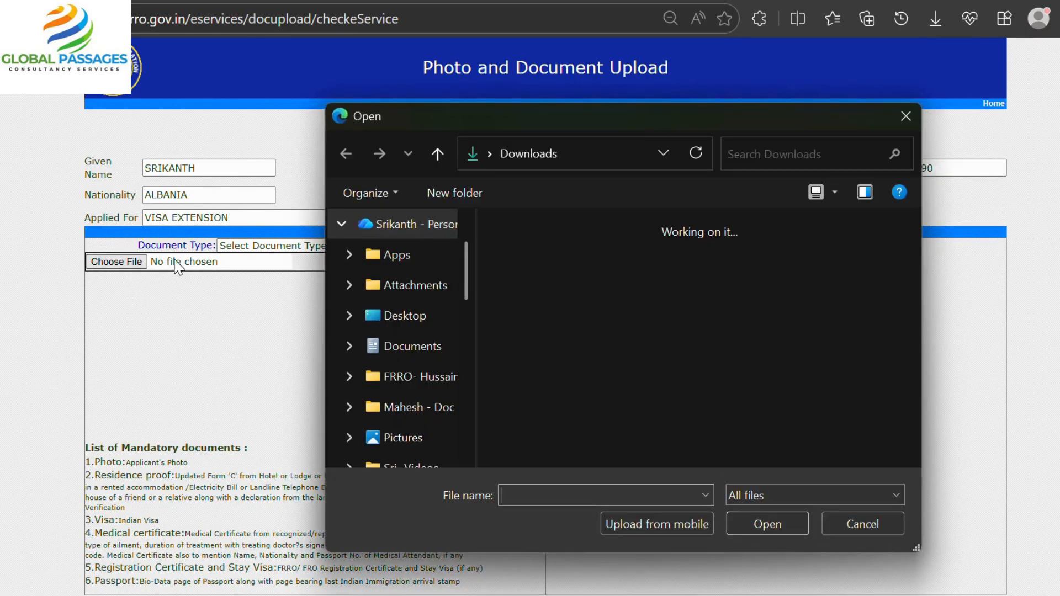
pyautogui.click(897, 122)
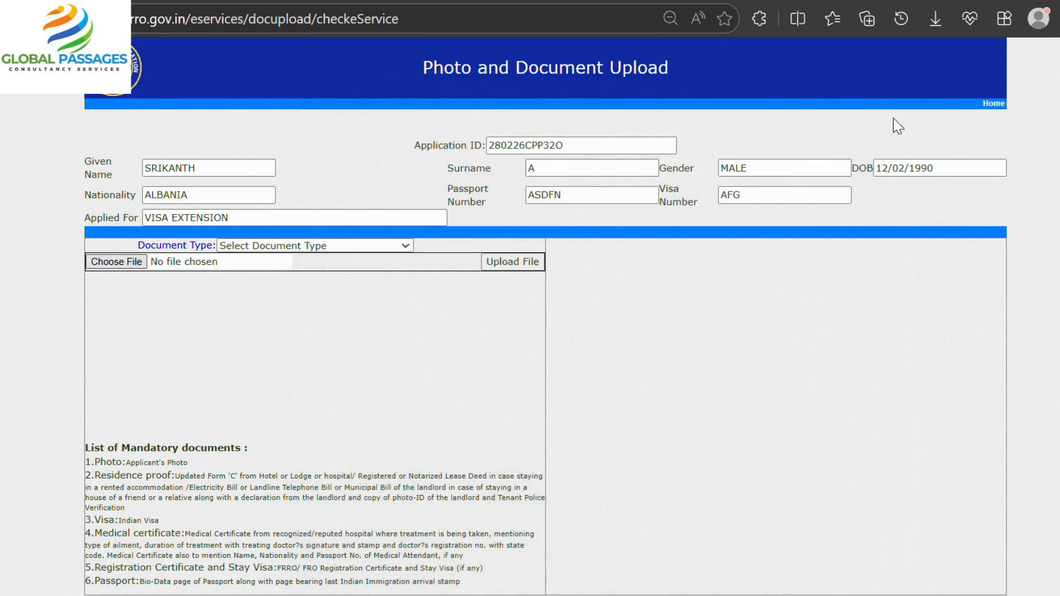
pyautogui.click(331, 246)
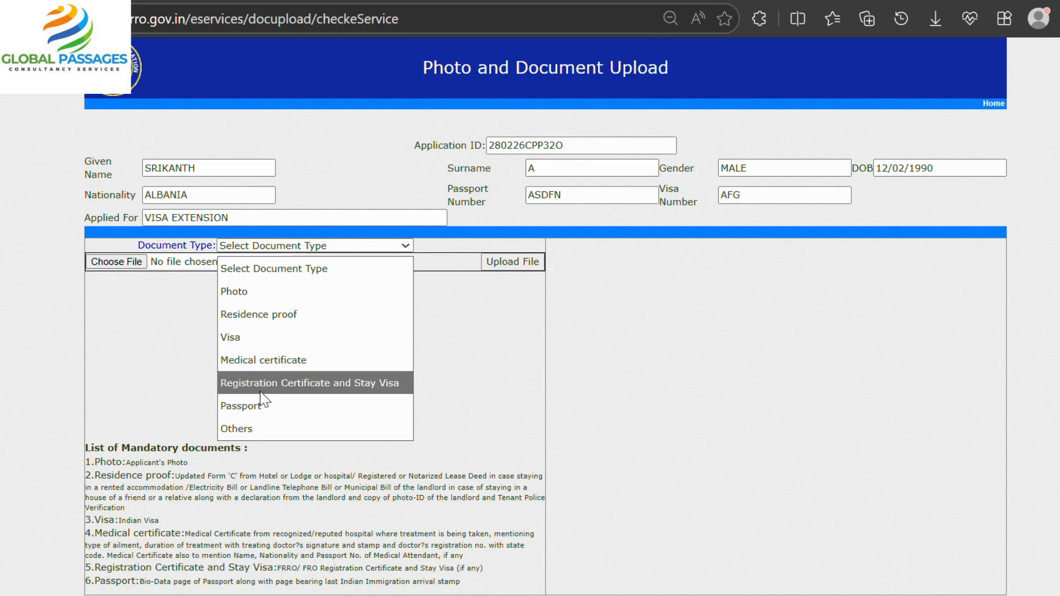
pyautogui.click(260, 428)
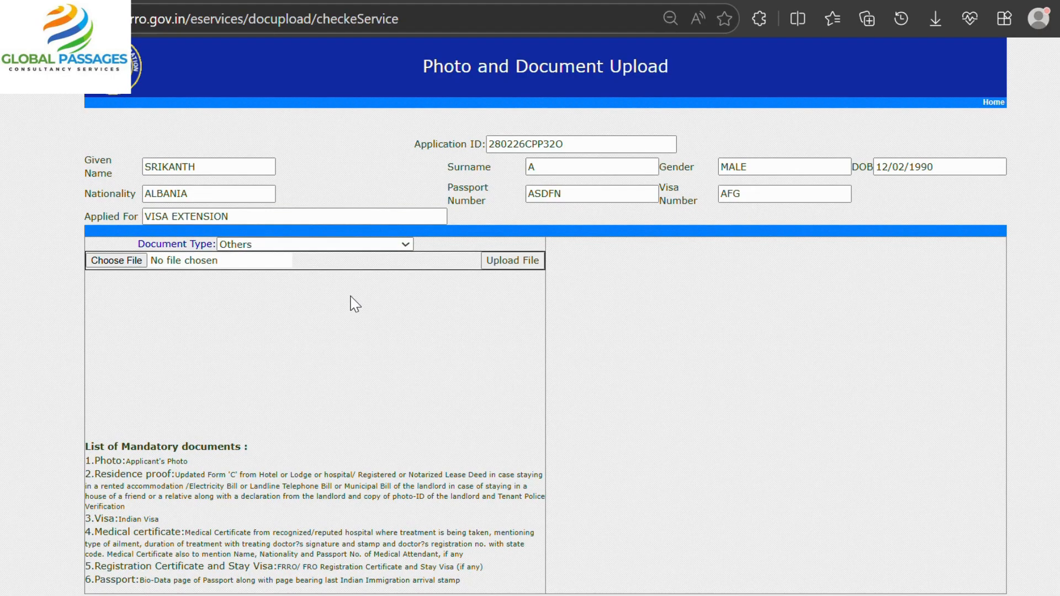
# Step: Submit the visa extension application from the photo and document upload page
pyautogui.scroll(-5, 354, 304)
pyautogui.scroll(5, 407, 298)
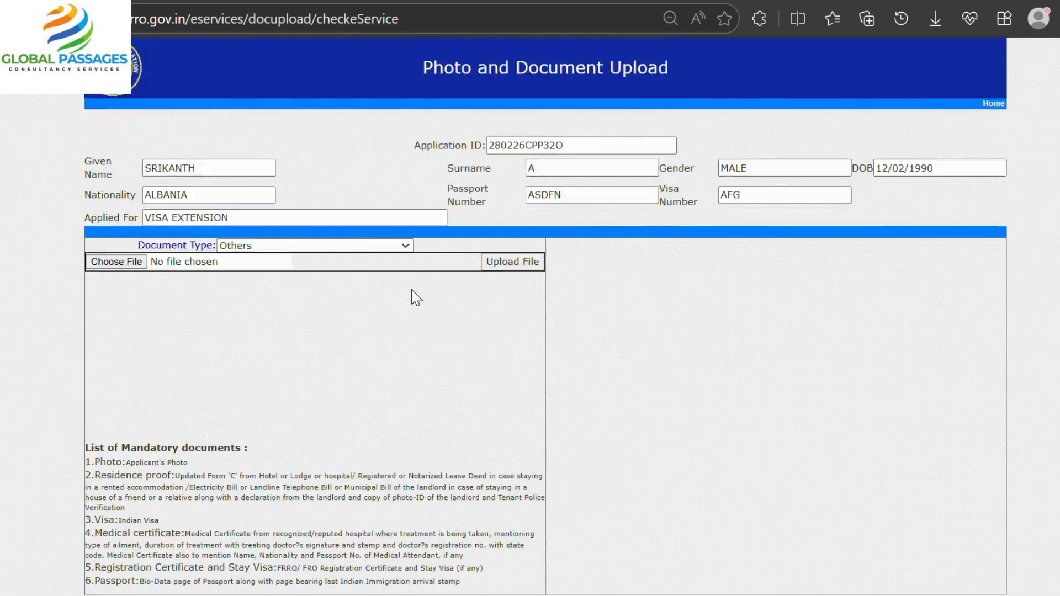
pyautogui.scroll(-5, 416, 298)
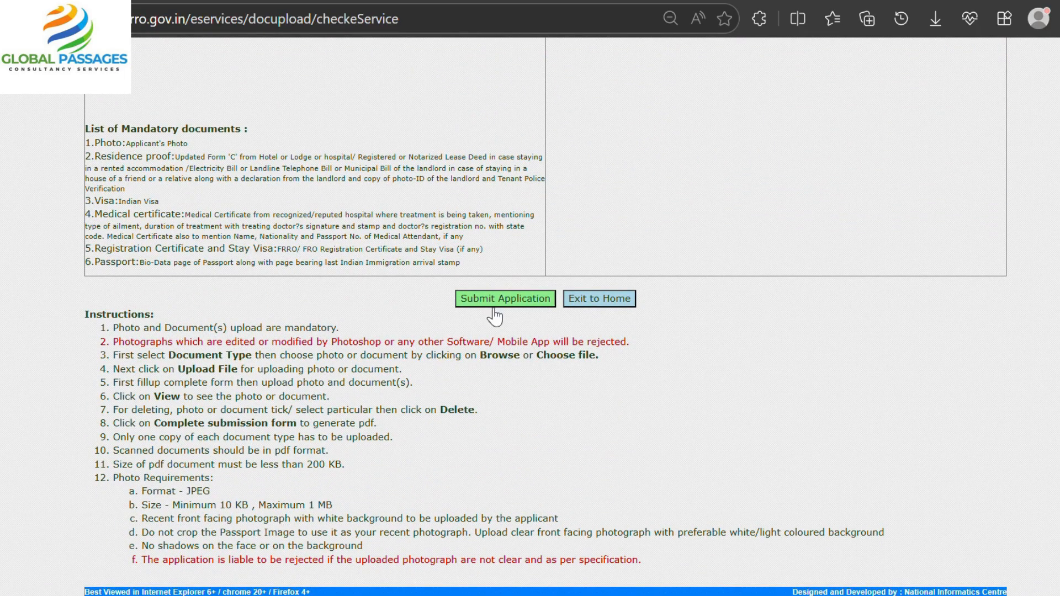
pyautogui.click(462, 303)
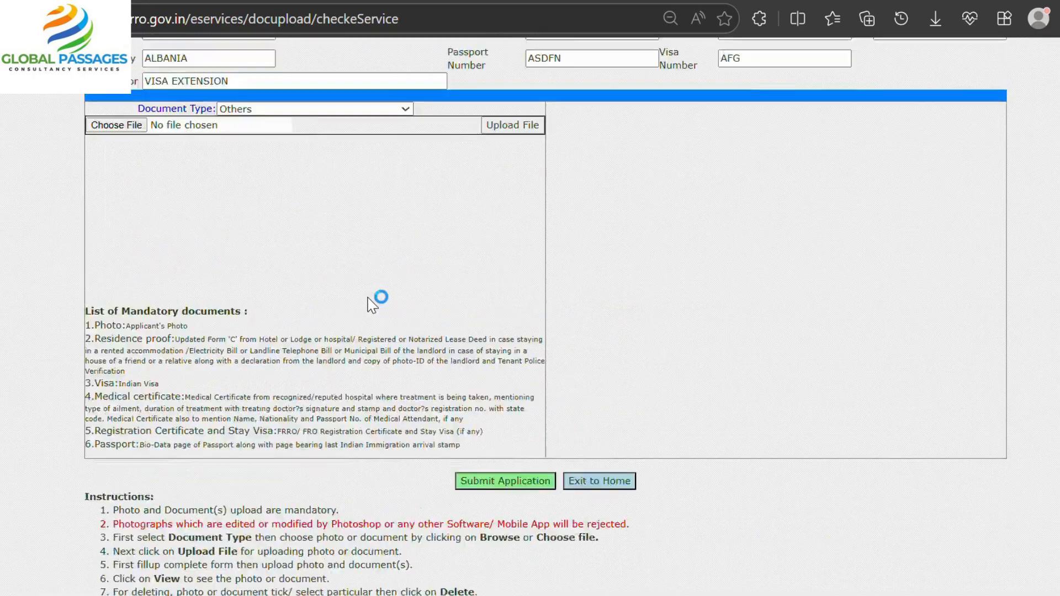